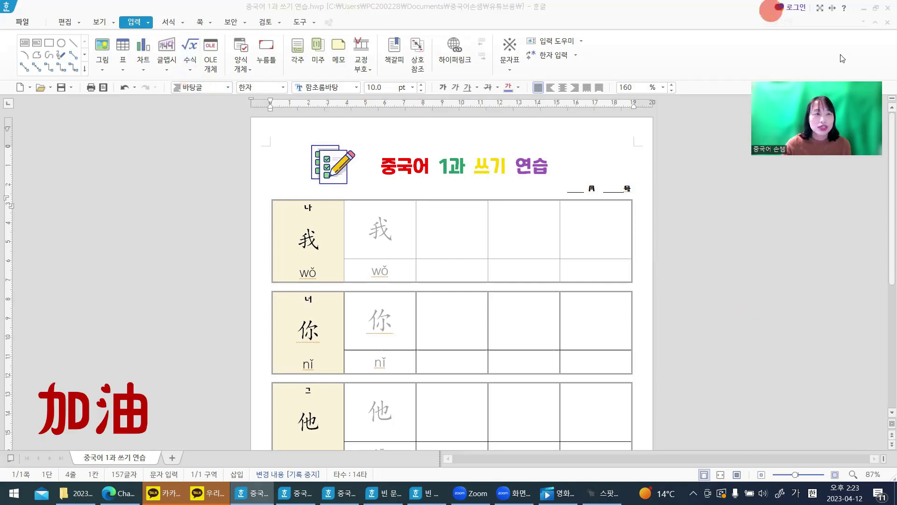
{"action": "left_click", "coordinate": [30, 22]}
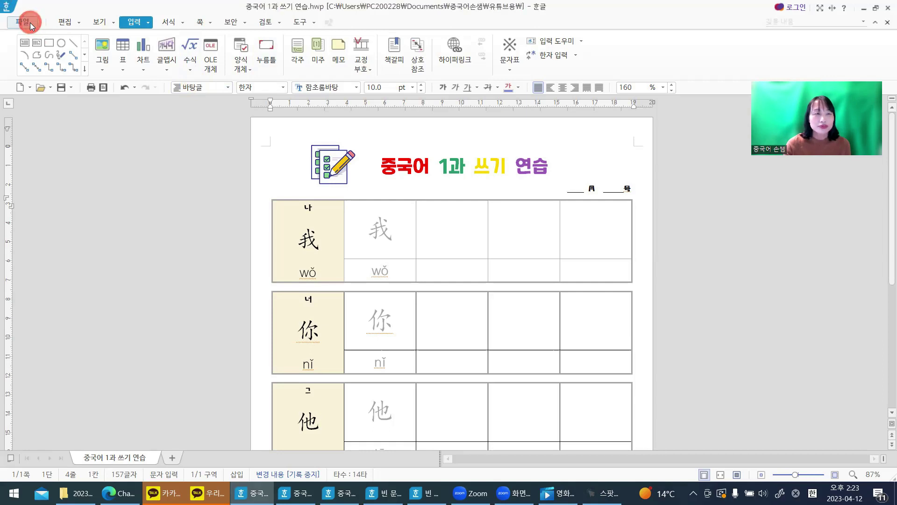
{"action": "key", "text": "Escape"}
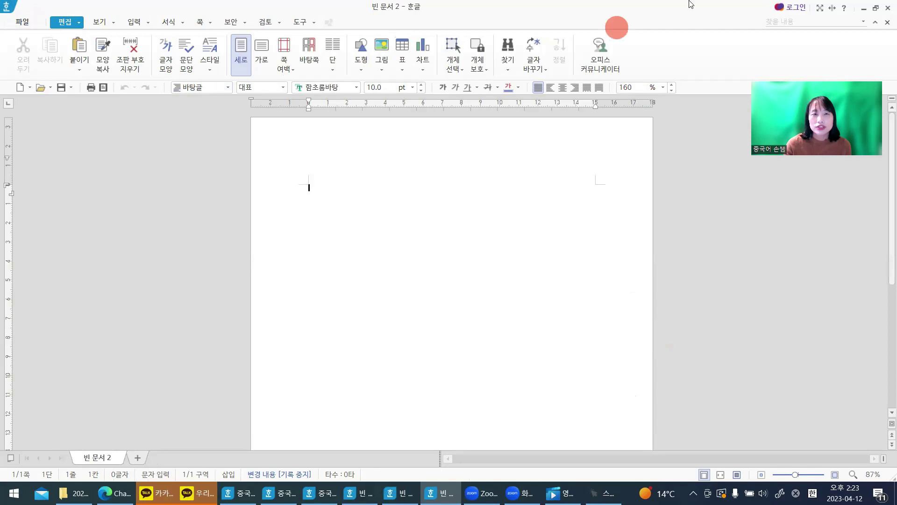
Set the blank document's page margins to the preset 좁게2(머리말/꼬리말 여백포함)
{"action": "left_click", "coordinate": [285, 65]}
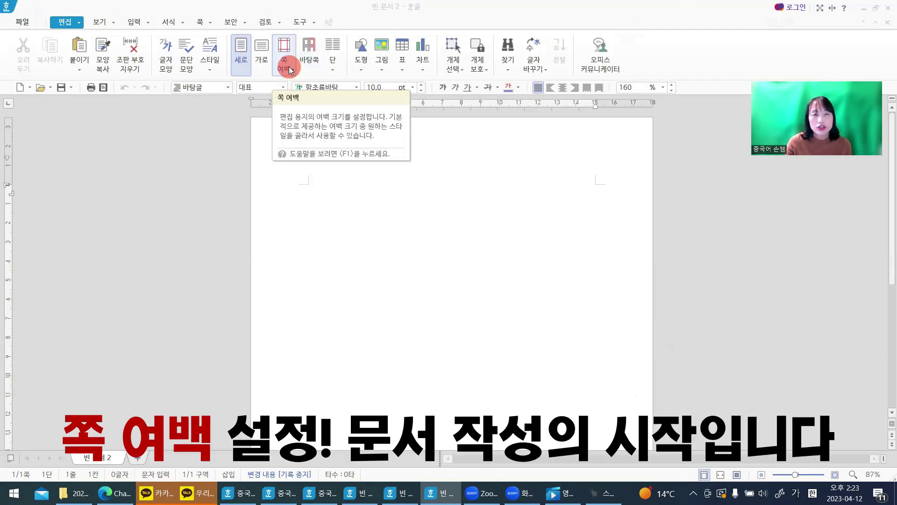
{"action": "left_click", "coordinate": [287, 70]}
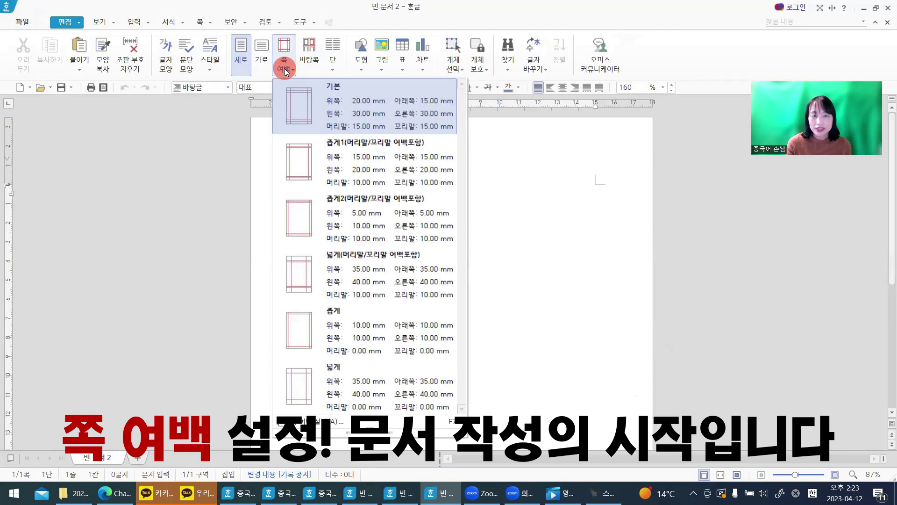
{"action": "left_click", "coordinate": [364, 213]}
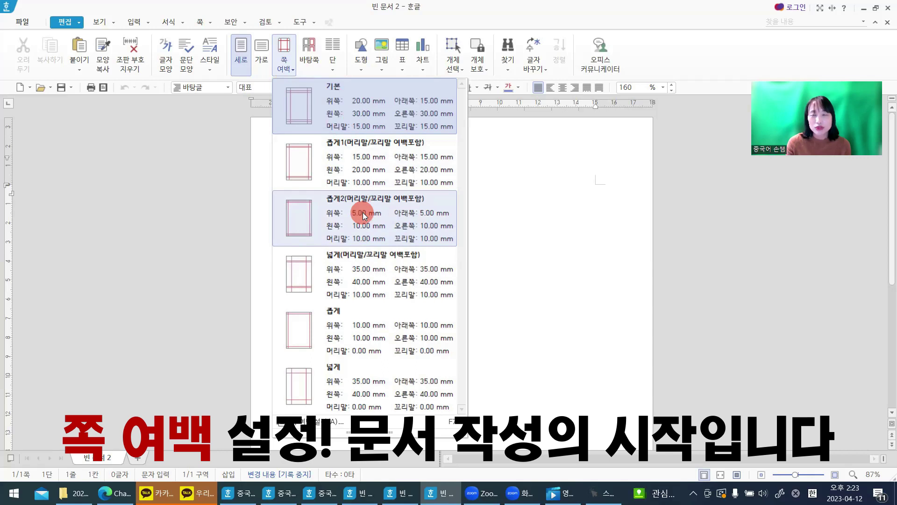
{"action": "left_click", "coordinate": [364, 214]}
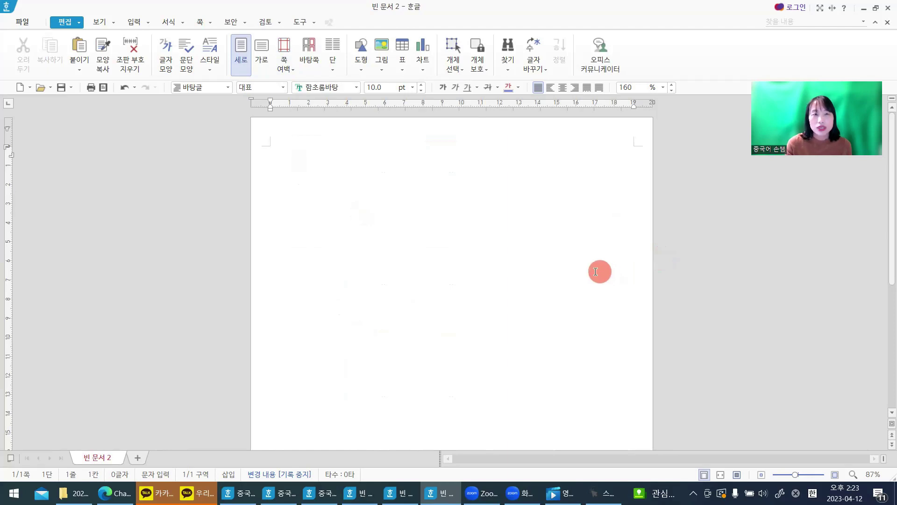
Insert a table of 2 rows and 6 columns and enlarge it, making the upper row about three times as tall as the lower
{"action": "left_click", "coordinate": [403, 70]}
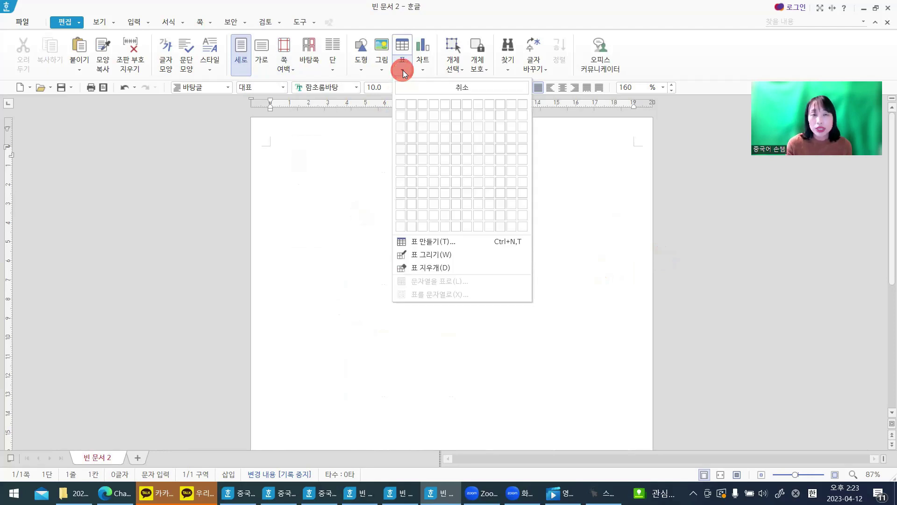
{"action": "left_click", "coordinate": [457, 114]}
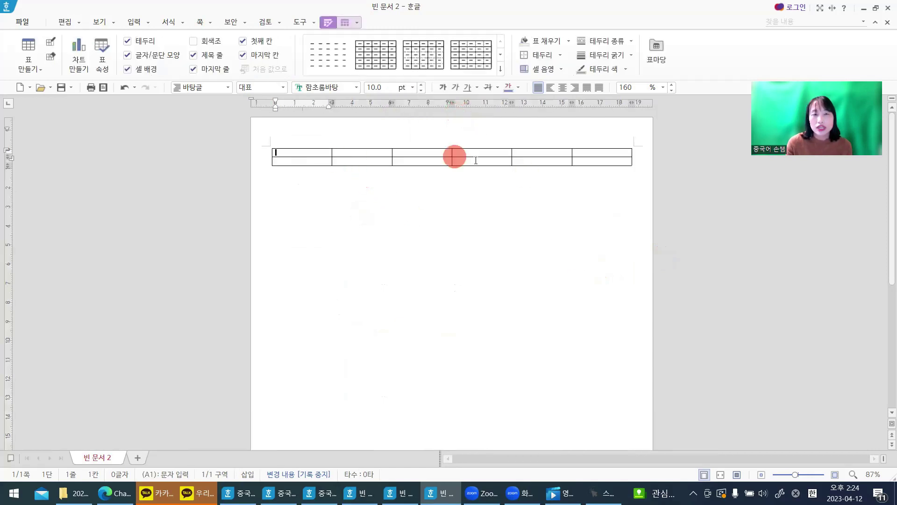
{"action": "left_click_drag", "start_coordinate": [446, 164], "coordinate": [452, 196]}
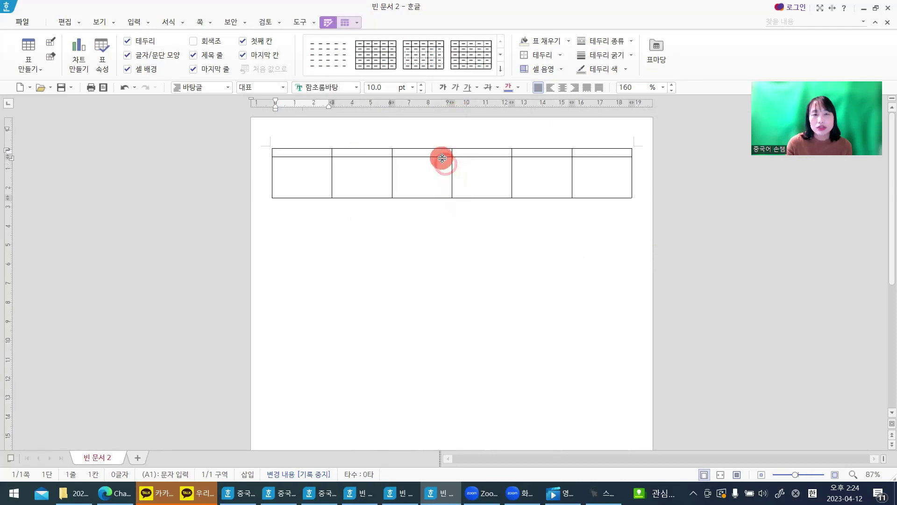
{"action": "left_click_drag", "start_coordinate": [443, 157], "coordinate": [446, 217]}
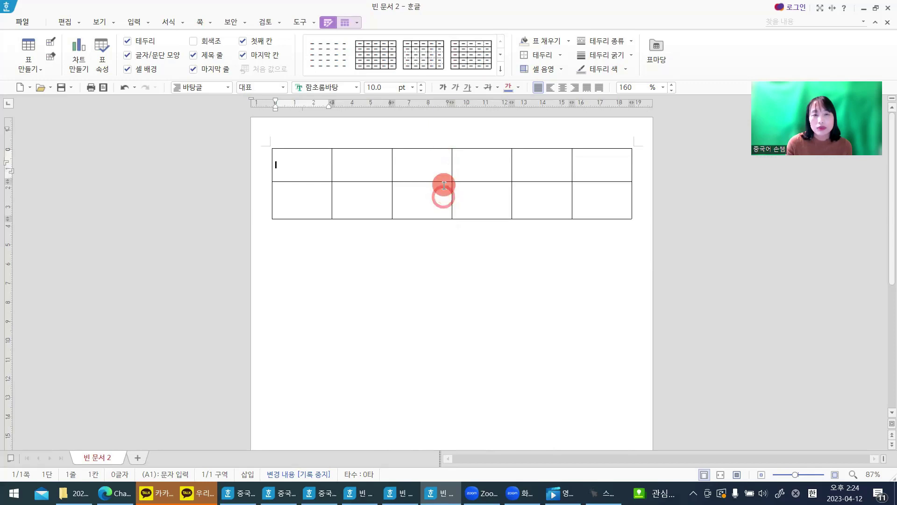
{"action": "left_click_drag", "start_coordinate": [437, 180], "coordinate": [437, 204]}
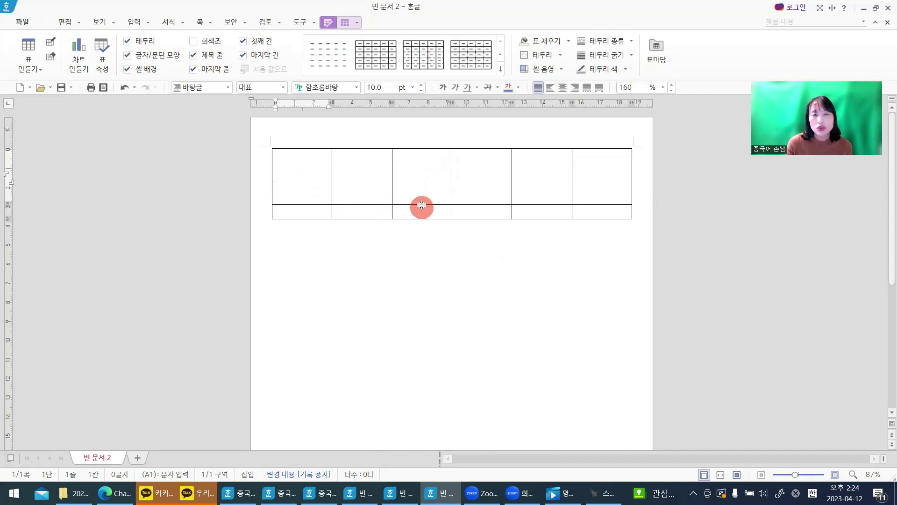
{"action": "left_click_drag", "start_coordinate": [421, 201], "coordinate": [423, 201]}
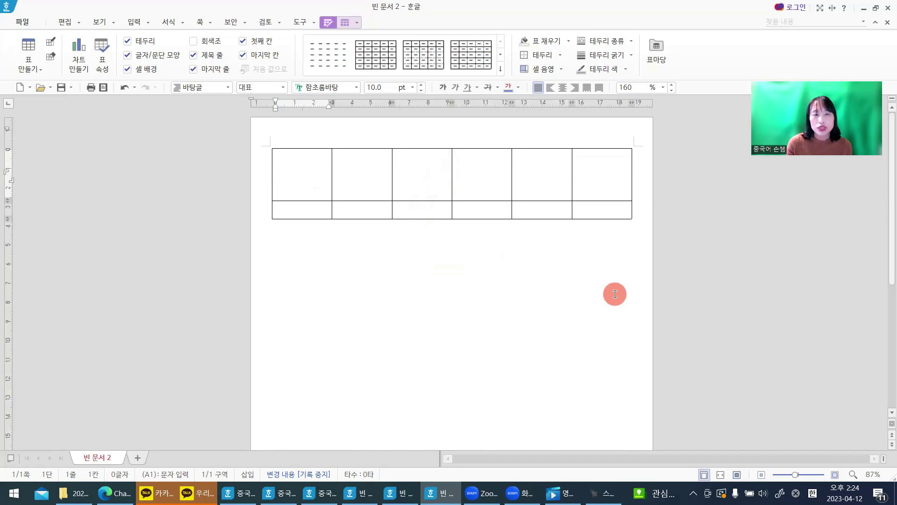
Add a blank line above the table
{"action": "left_click", "coordinate": [313, 144]}
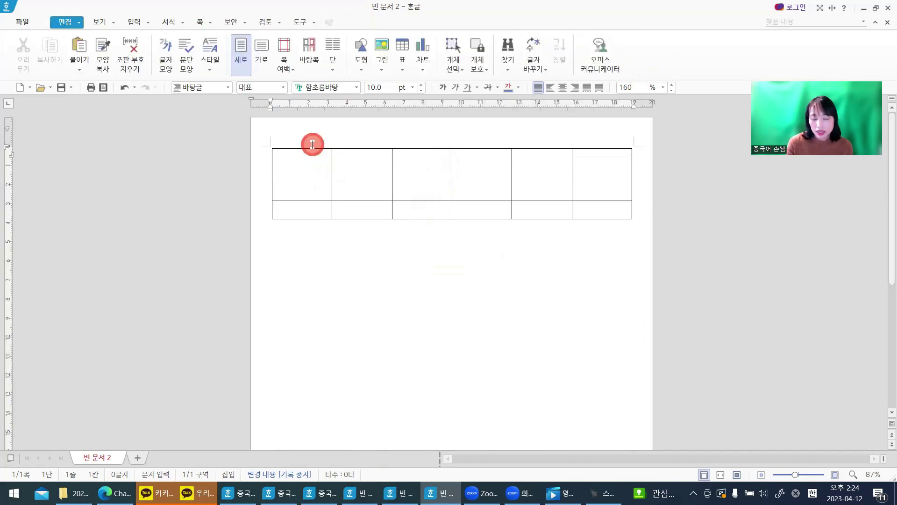
{"action": "left_click", "coordinate": [314, 140]}
{"action": "left_click", "coordinate": [336, 148]}
Apply a solid 0.7 mm grey line to the outer border of the whole table
{"action": "left_click", "coordinate": [367, 200]}
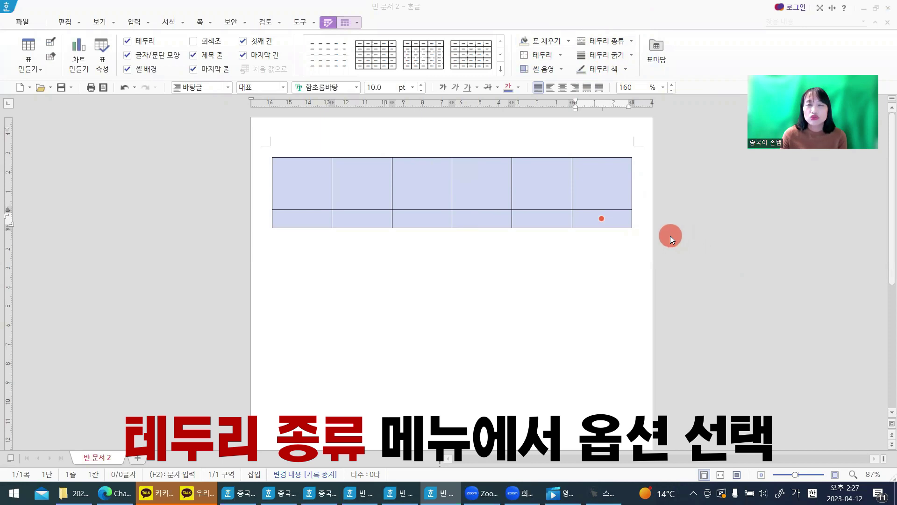
{"action": "left_click", "coordinate": [632, 43]}
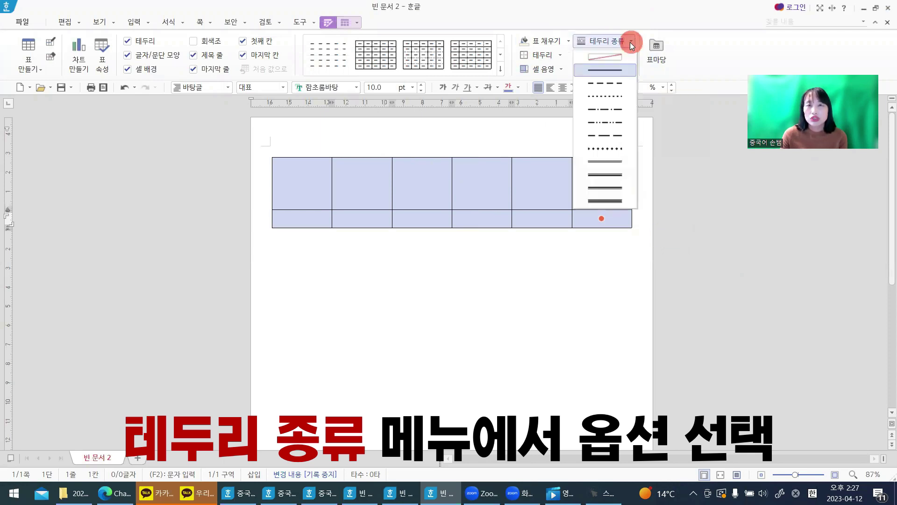
{"action": "left_click", "coordinate": [624, 71]}
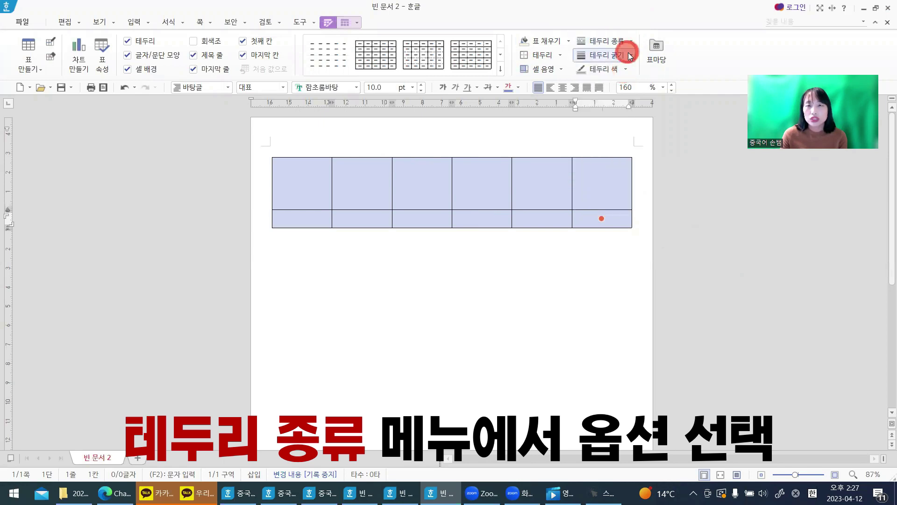
{"action": "left_click", "coordinate": [631, 56]}
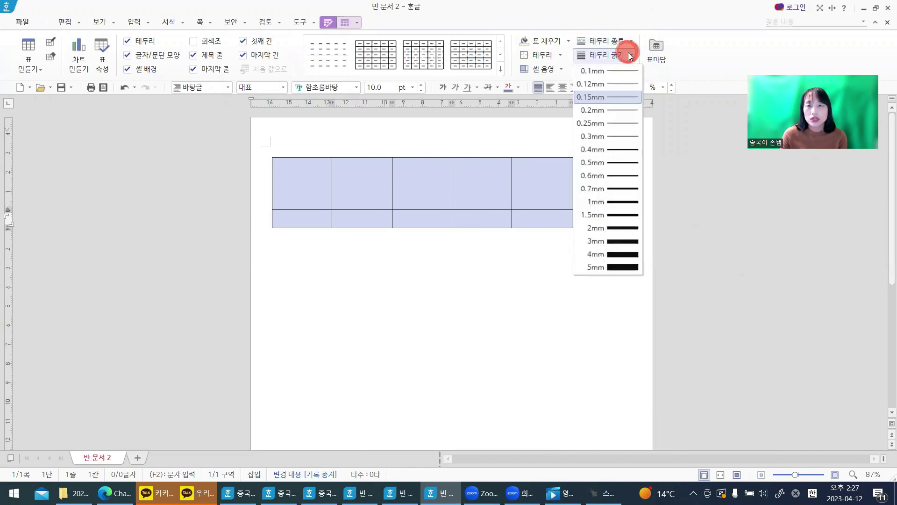
{"action": "left_click", "coordinate": [635, 189]}
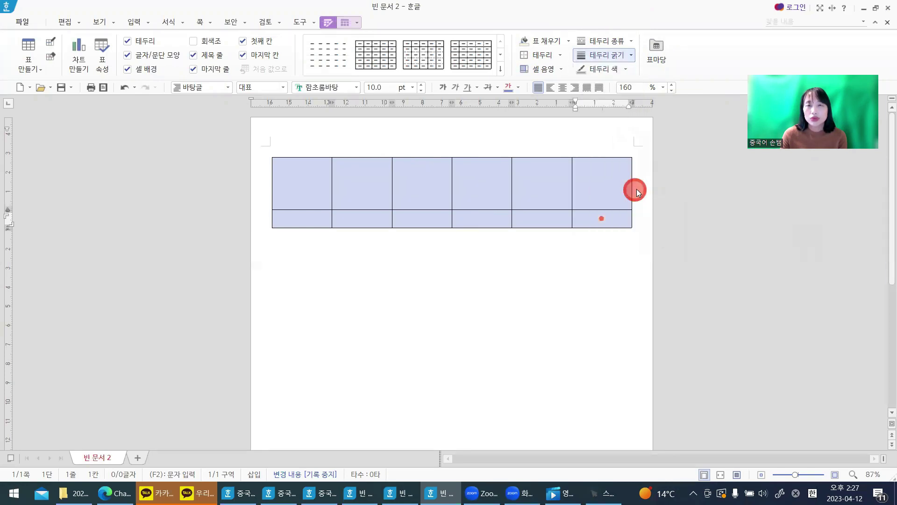
{"action": "left_click", "coordinate": [626, 71]}
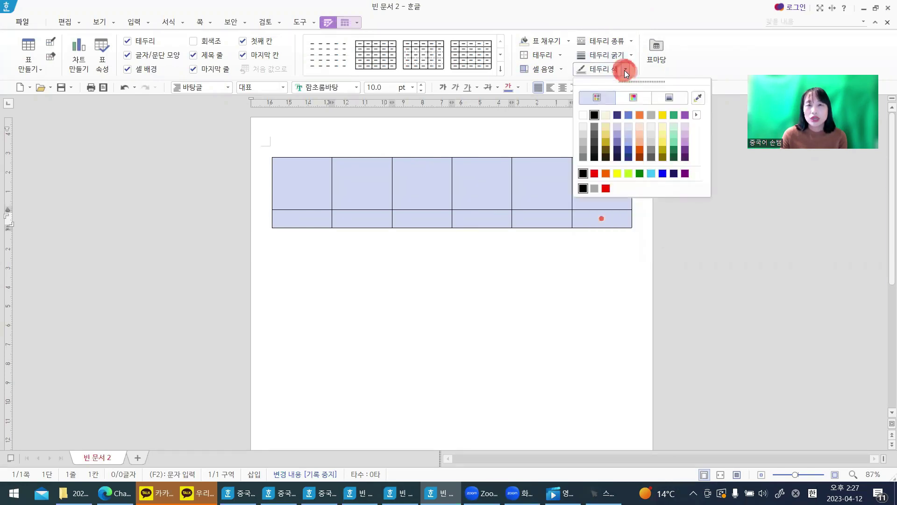
{"action": "left_click", "coordinate": [584, 150]}
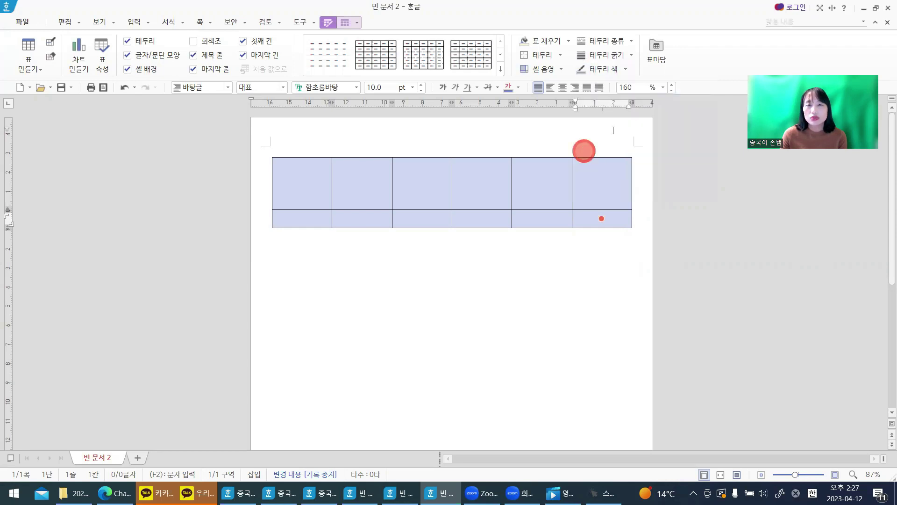
{"action": "left_click", "coordinate": [561, 56]}
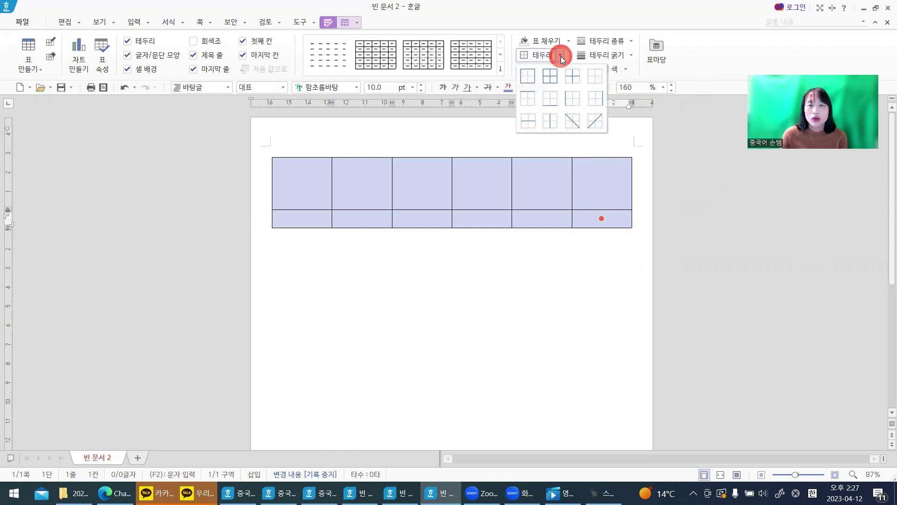
{"action": "left_click", "coordinate": [528, 75]}
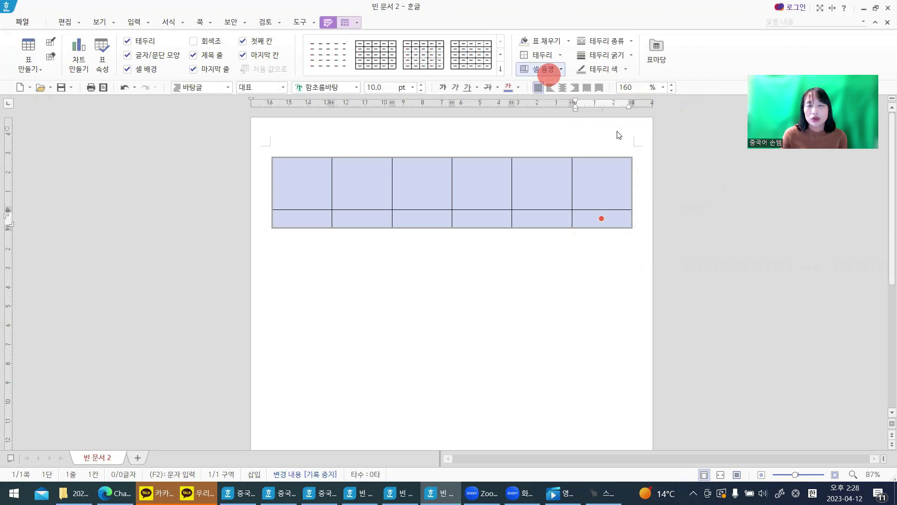
{"action": "left_click", "coordinate": [621, 270]}
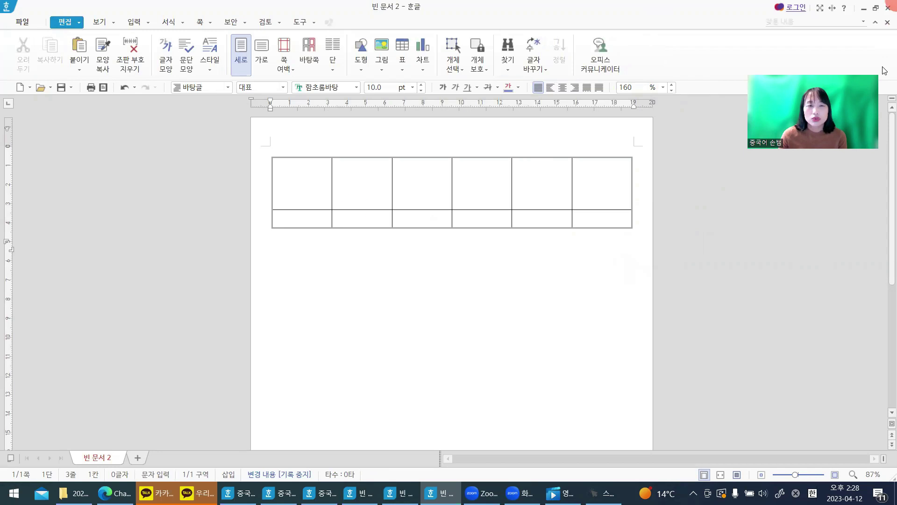
Apply a 0.15 mm grey line to all inner borders of the table
{"action": "left_click_drag", "start_coordinate": [318, 188], "coordinate": [601, 218]}
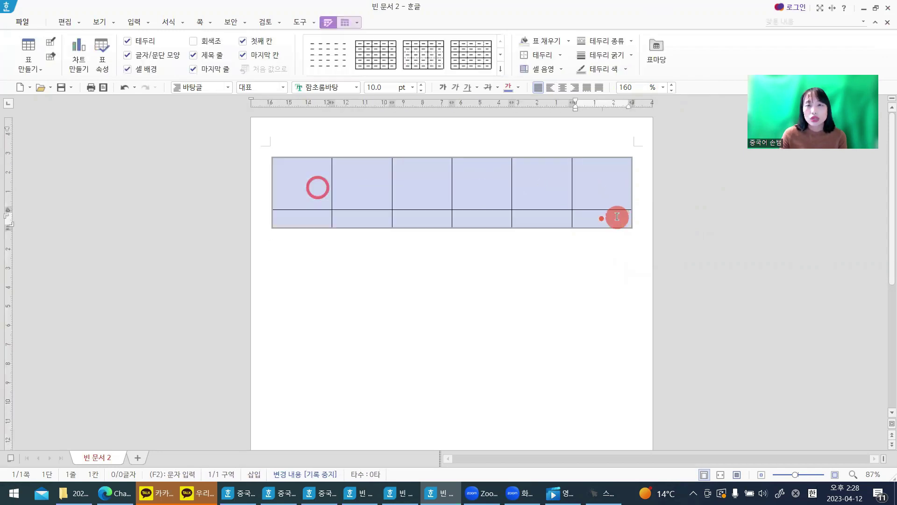
{"action": "left_click", "coordinate": [631, 42]}
{"action": "left_click", "coordinate": [629, 41]}
{"action": "left_click", "coordinate": [628, 56]}
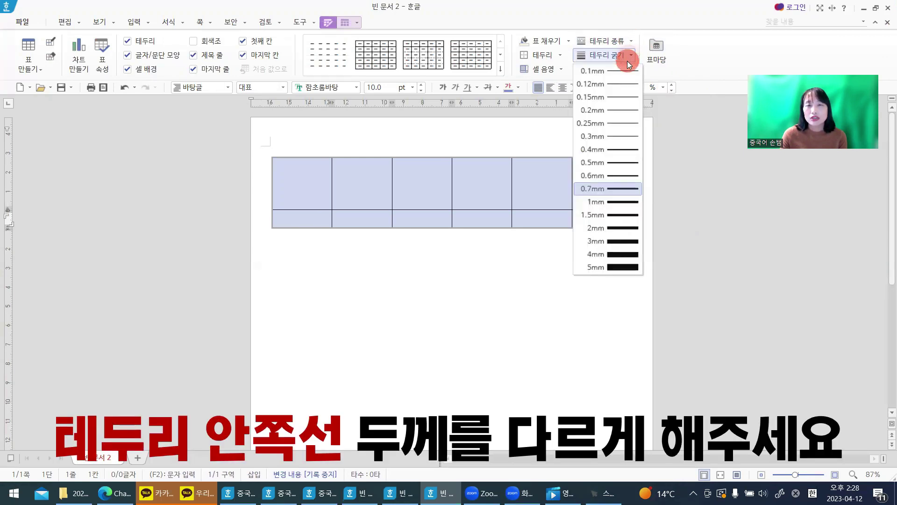
{"action": "left_click", "coordinate": [630, 98]}
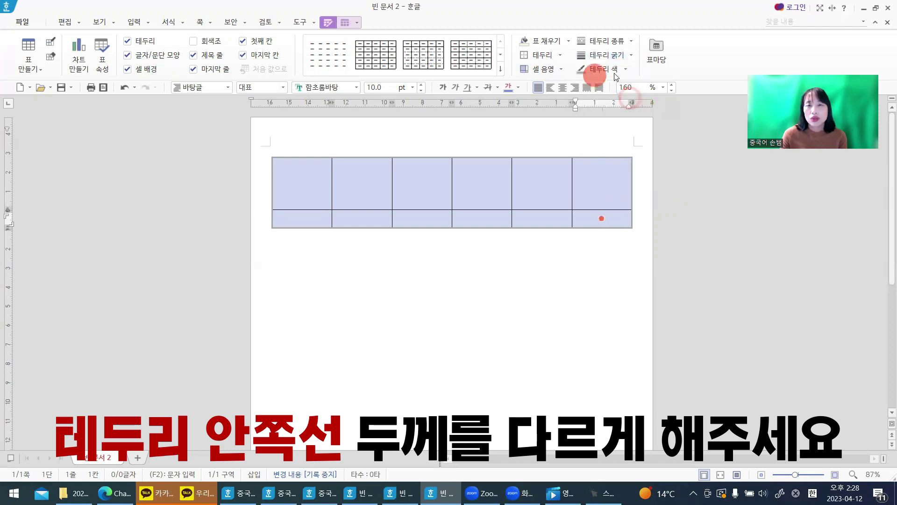
{"action": "left_click", "coordinate": [561, 55]}
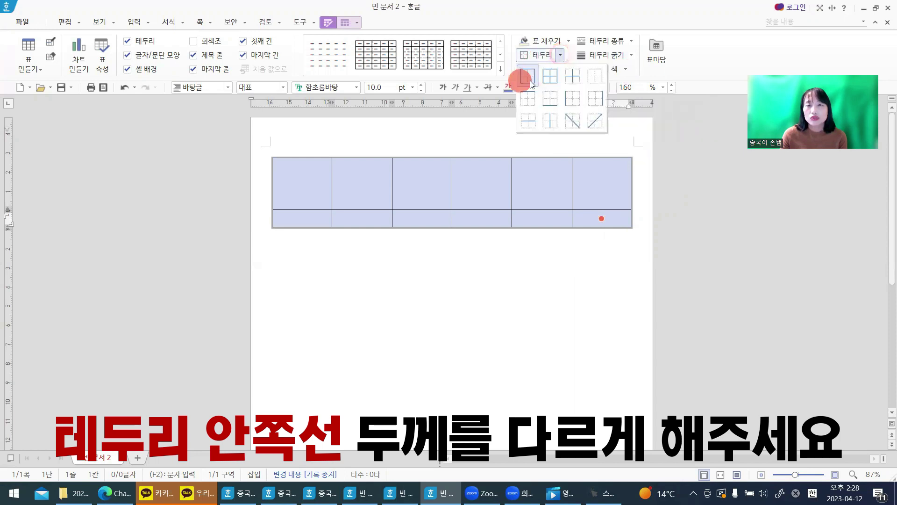
{"action": "left_click", "coordinate": [573, 77]}
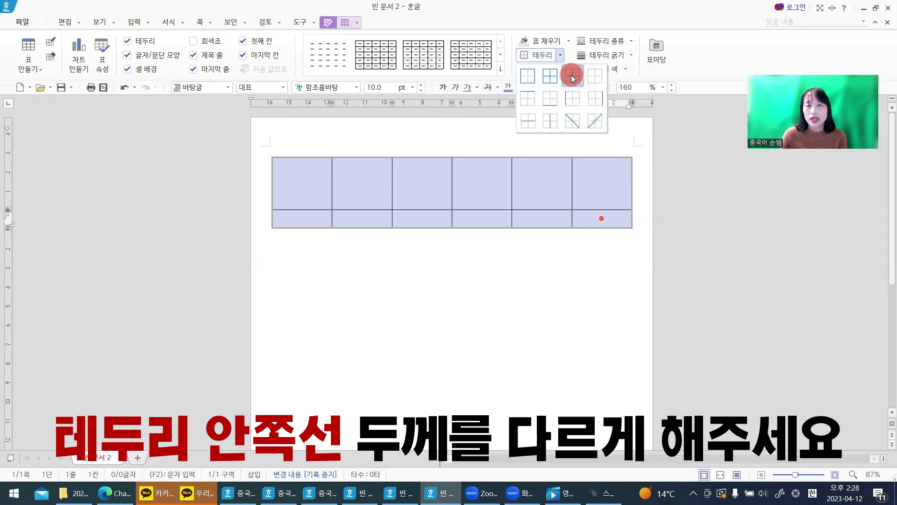
{"action": "left_click", "coordinate": [592, 293]}
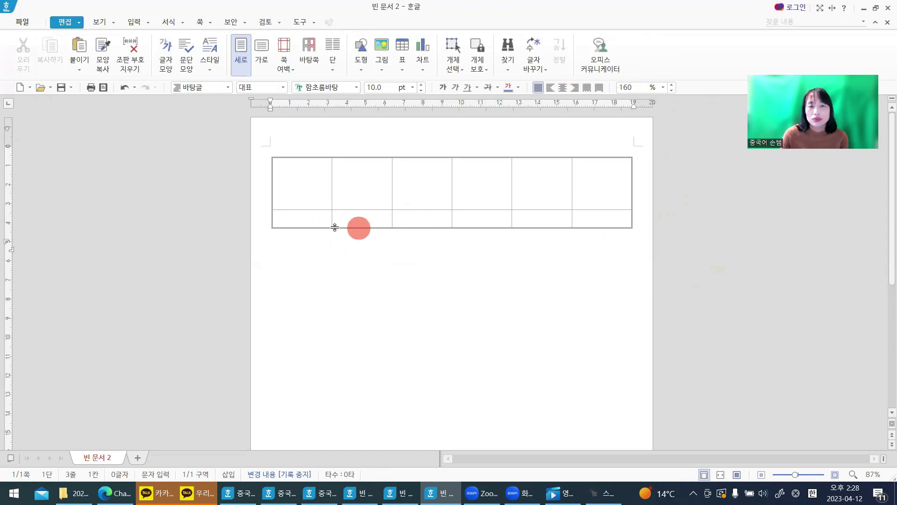
Make the table's lower row slightly taller
{"action": "left_click", "coordinate": [312, 226]}
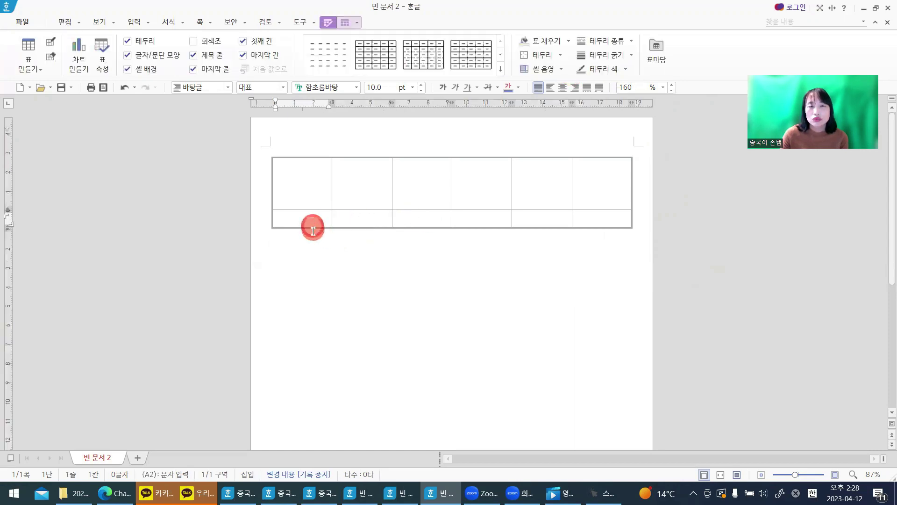
{"action": "key", "text": "F5"}
{"action": "key", "text": "F7"}
{"action": "left_click_drag", "start_coordinate": [344, 227], "coordinate": [346, 233]}
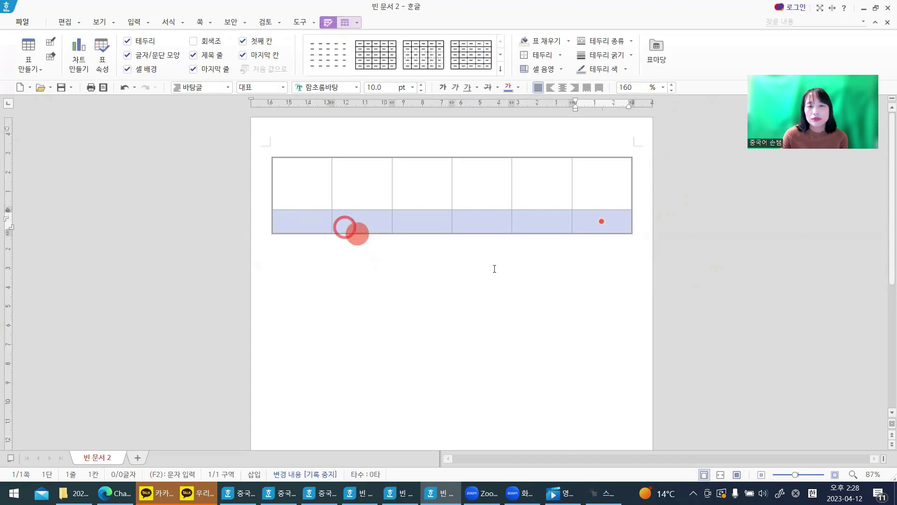
{"action": "left_click", "coordinate": [538, 293]}
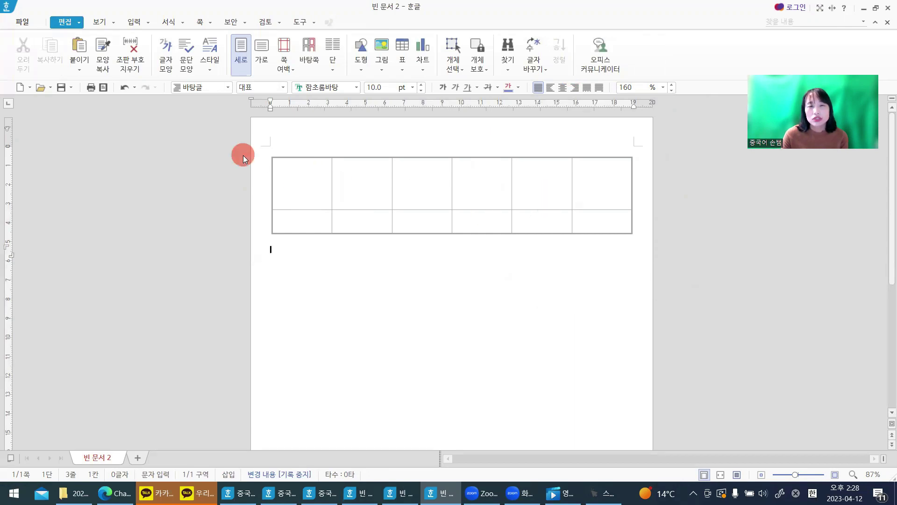
Center-align the contents of all cells in the table
{"action": "left_click", "coordinate": [305, 190]}
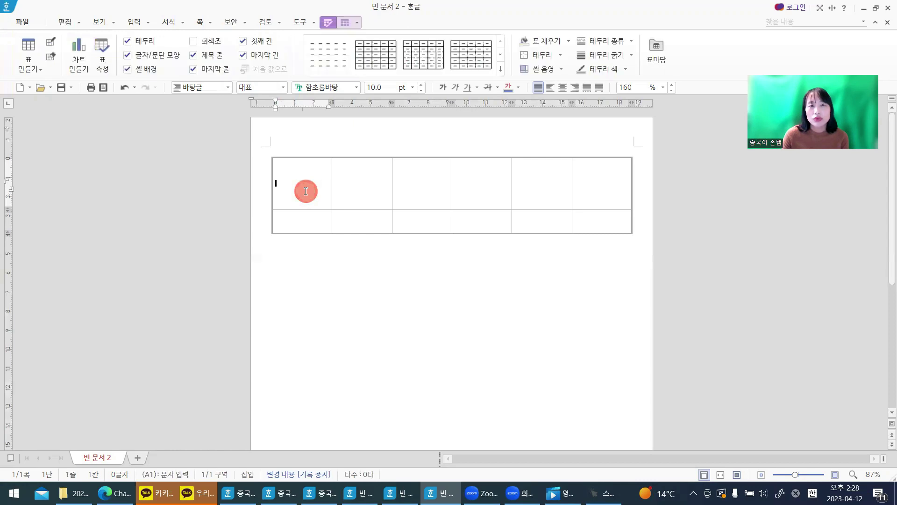
{"action": "left_click_drag", "start_coordinate": [306, 190], "coordinate": [563, 221]}
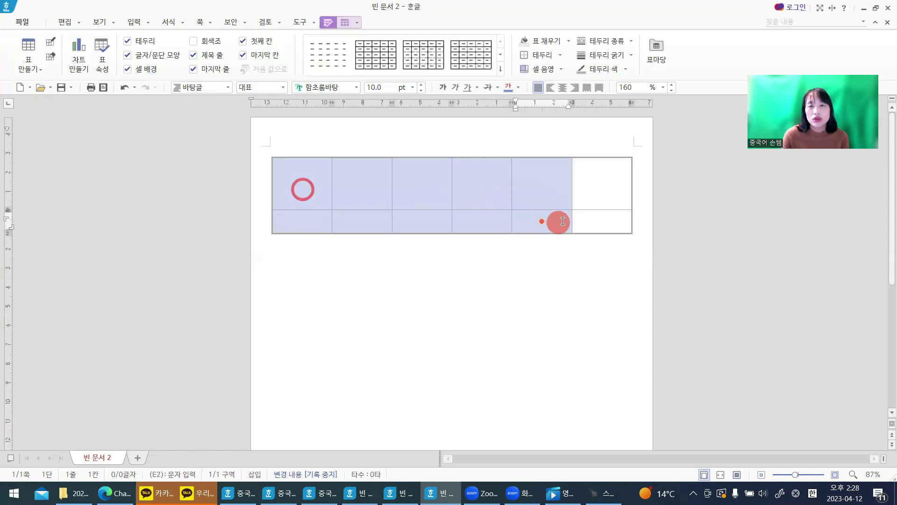
{"action": "left_click", "coordinate": [586, 217]}
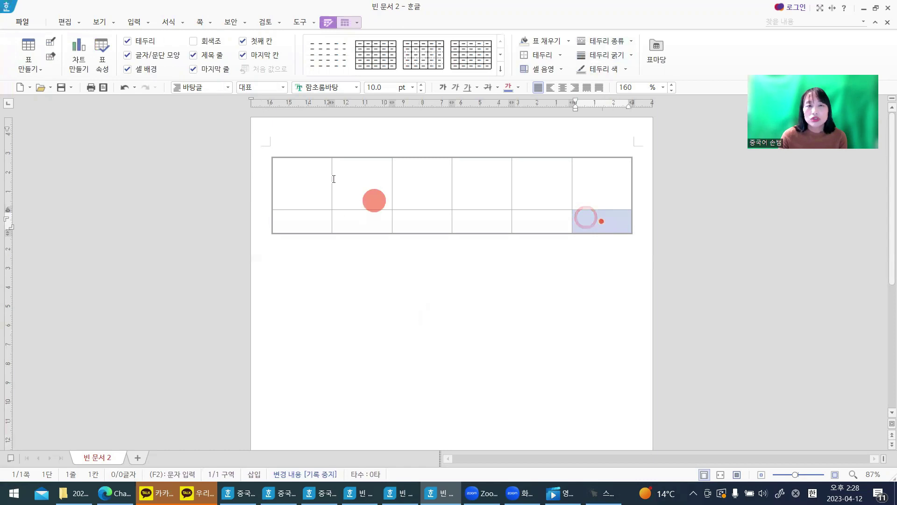
{"action": "left_click_drag", "start_coordinate": [306, 180], "coordinate": [629, 212]}
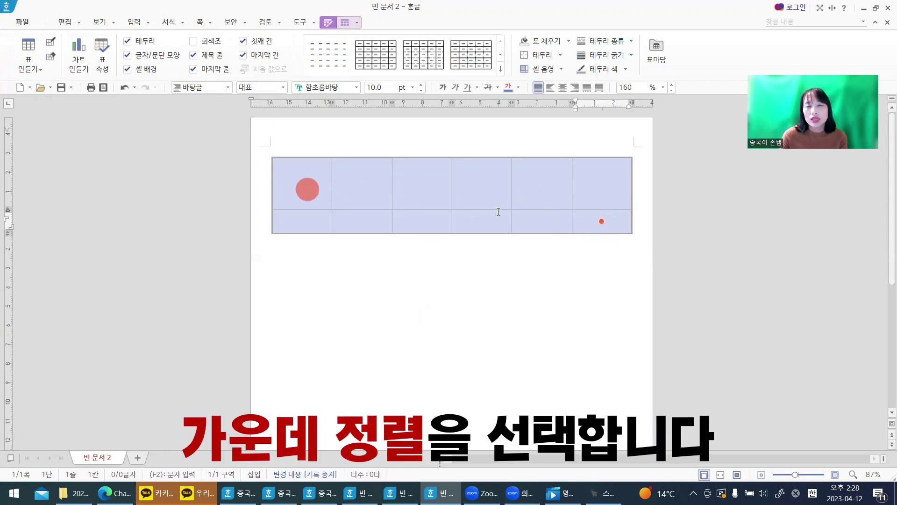
{"action": "right_click", "coordinate": [608, 212]}
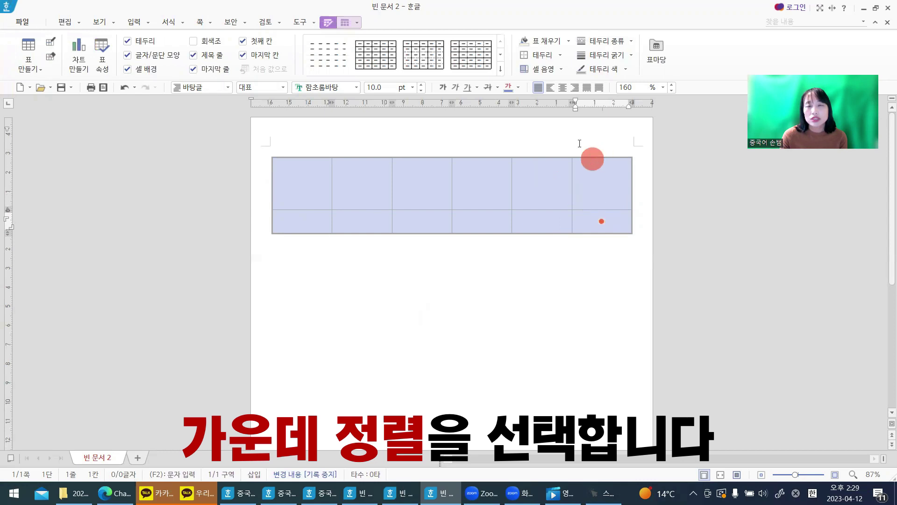
{"action": "left_click", "coordinate": [564, 93]}
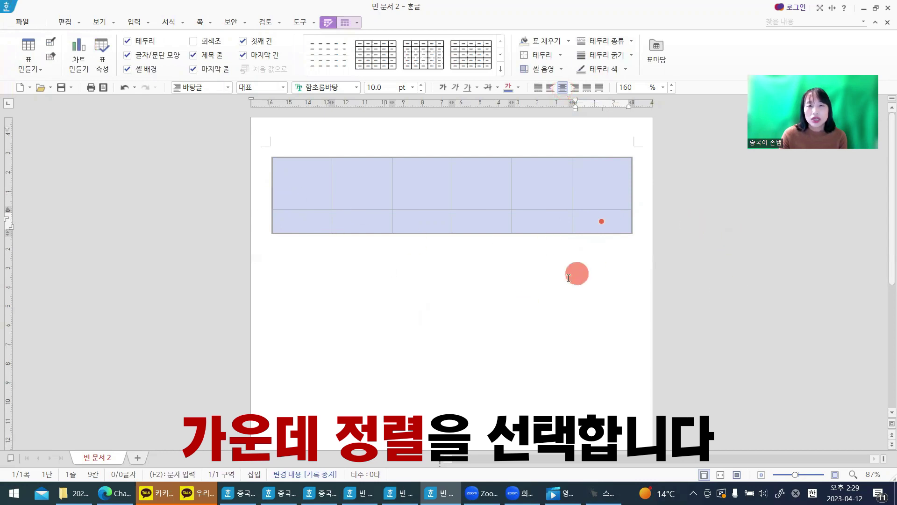
Enter 나 with 我 on the line beneath it in the first upper cell, and the pinyin wǒ in the cell below
{"action": "left_click", "coordinate": [289, 183]}
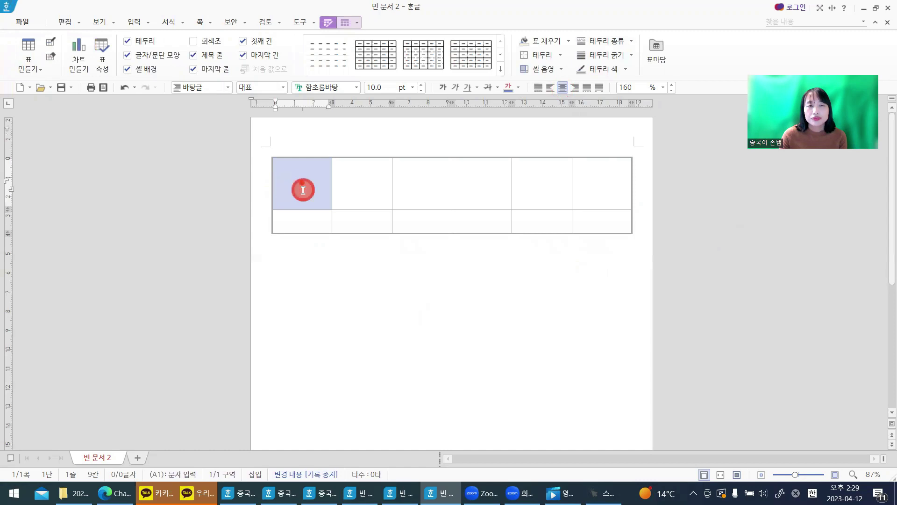
{"action": "left_click", "coordinate": [303, 189]}
{"action": "left_click", "coordinate": [305, 160]}
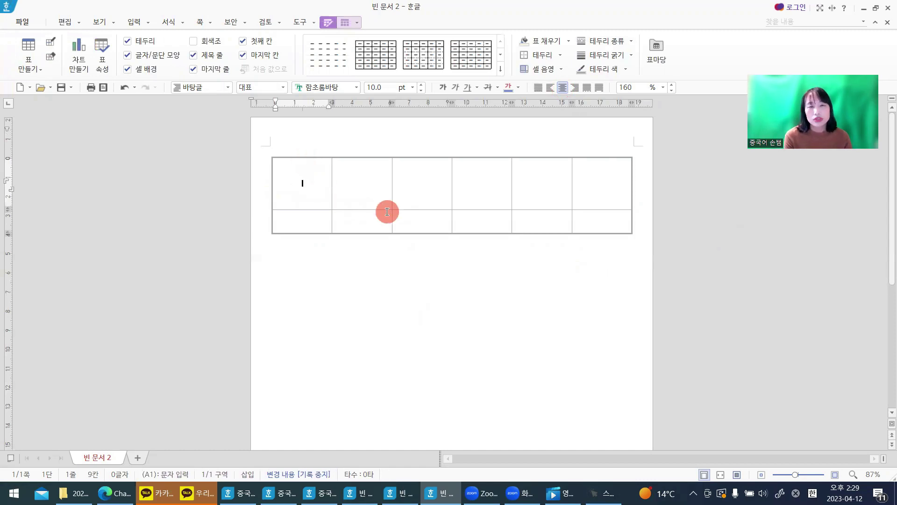
{"action": "type", "text": "sl"}
{"action": "key", "text": "BackSpace"}
{"action": "key", "text": "BackSpace"}
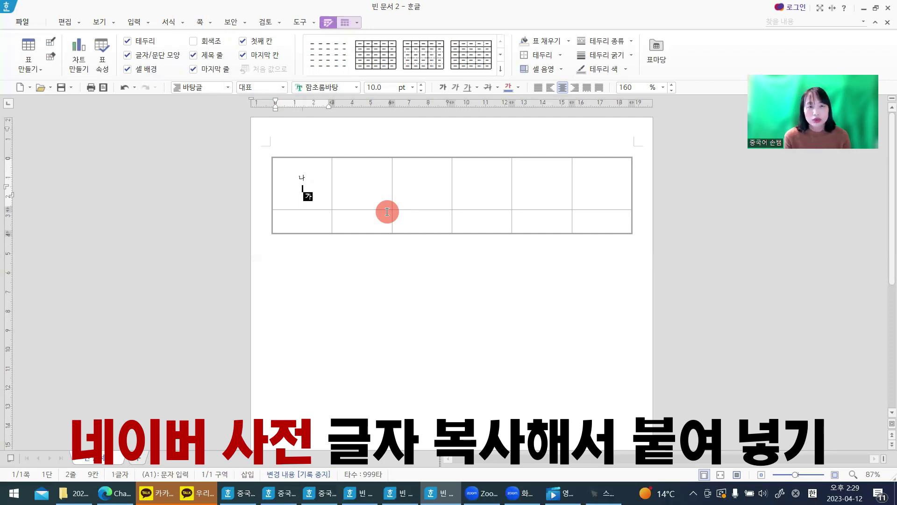
{"action": "type", "text": "wo"}
{"action": "key", "text": "space"}
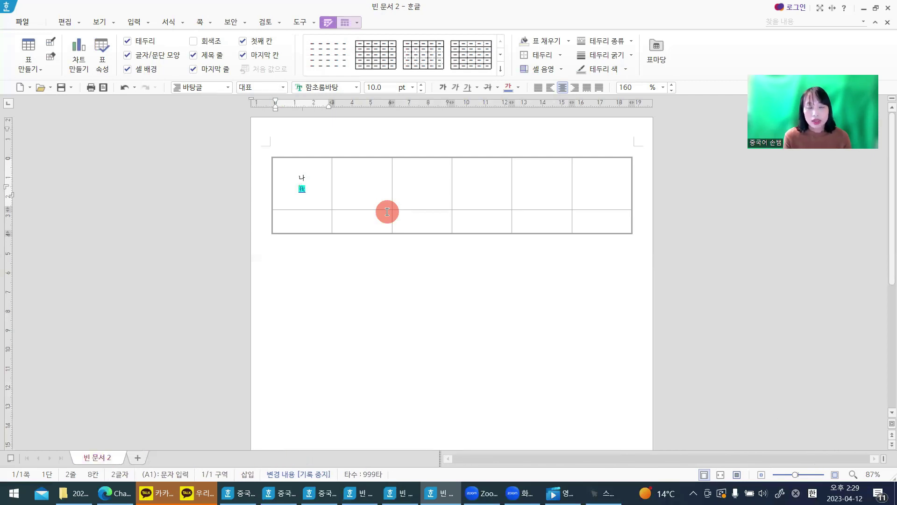
{"action": "left_click", "coordinate": [304, 216]}
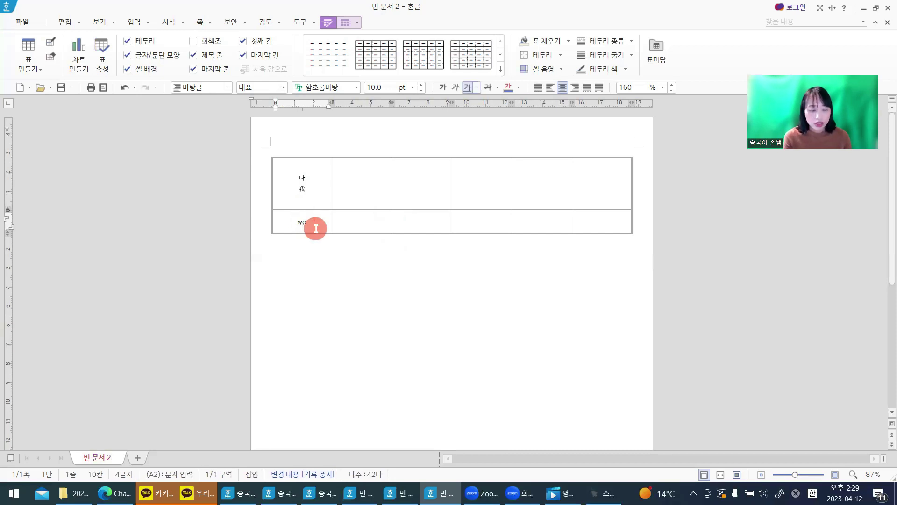
Set the font size of the character 我 in the first cell to 40 pt
{"action": "left_click", "coordinate": [298, 190]}
{"action": "double_click", "coordinate": [299, 189]}
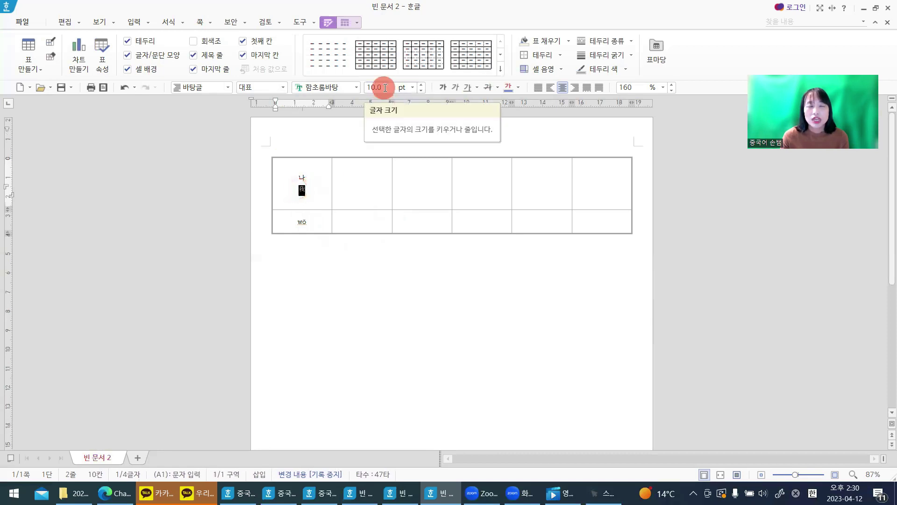
{"action": "left_click", "coordinate": [383, 88]}
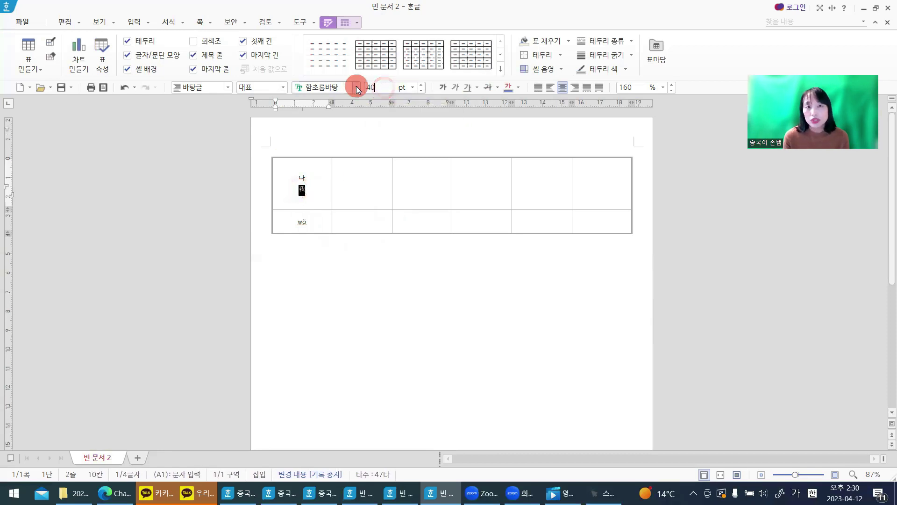
{"action": "type", "text": "40"}
{"action": "key", "text": "Return"}
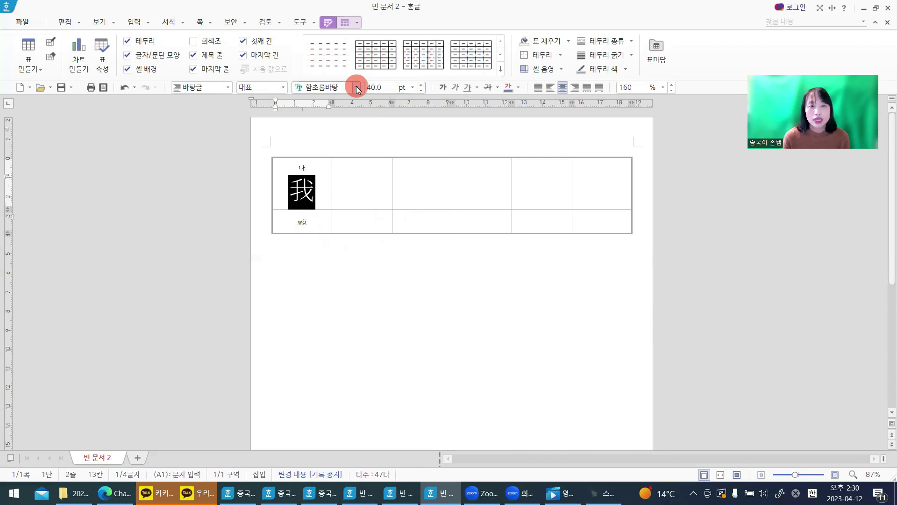
{"action": "left_click", "coordinate": [332, 283]}
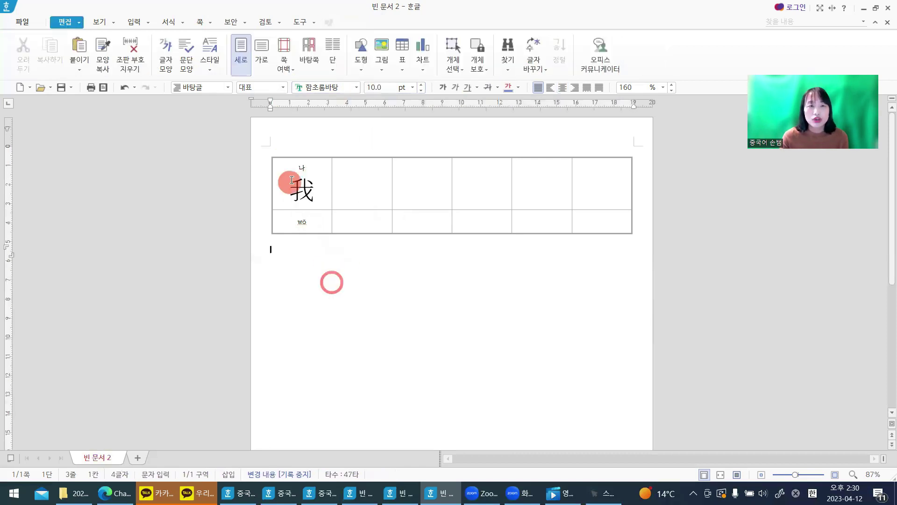
Set the font size of the pinyin wǒ in the lower cell to 20 pt
{"action": "double_click", "coordinate": [301, 222]}
{"action": "key", "text": "F9"}
{"action": "left_click", "coordinate": [308, 222]}
{"action": "double_click", "coordinate": [302, 221]}
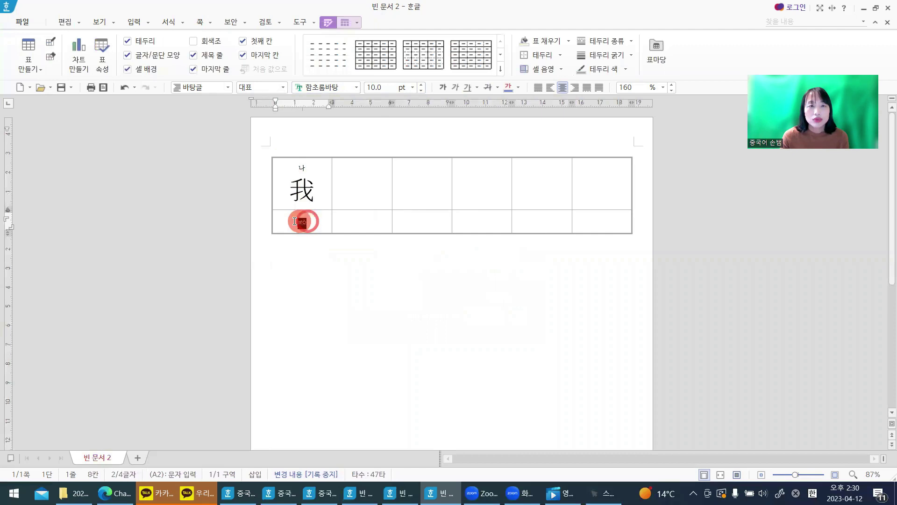
{"action": "key", "text": "F9"}
{"action": "left_click", "coordinate": [384, 87]}
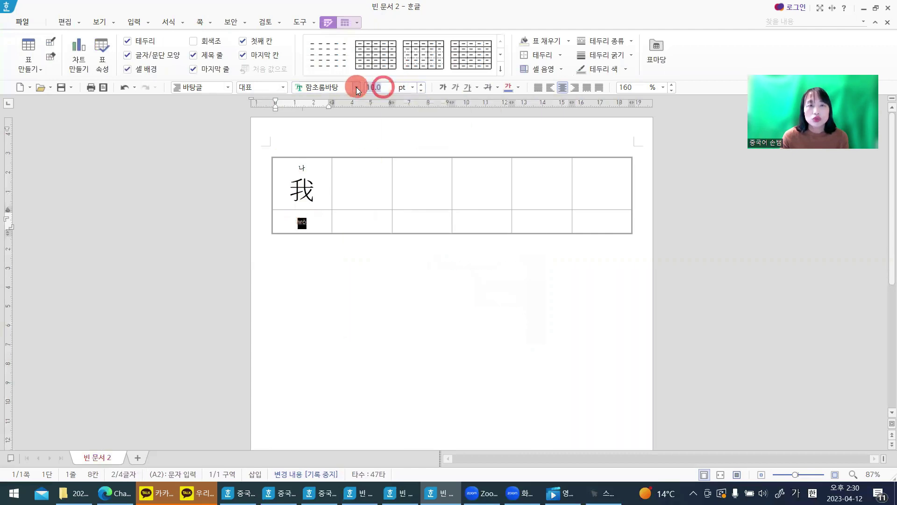
{"action": "type", "text": "20"}
{"action": "key", "text": "Return"}
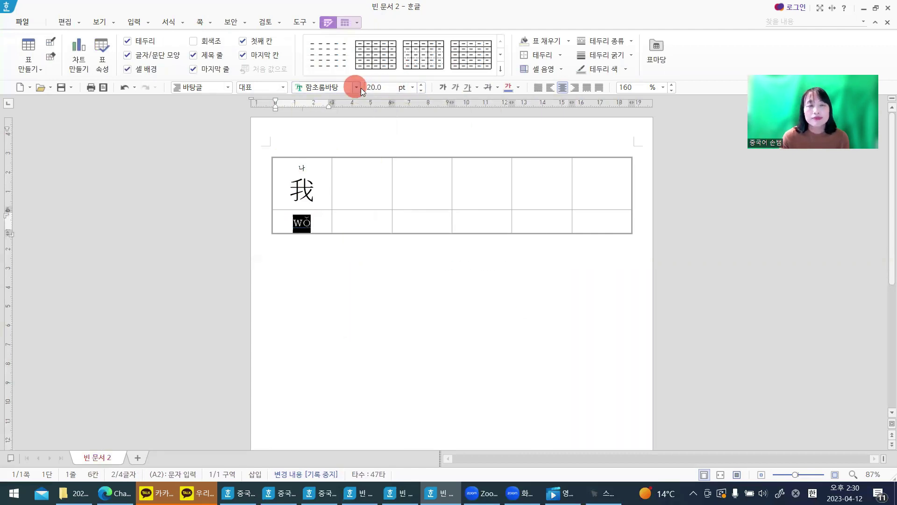
{"action": "left_click", "coordinate": [391, 288]}
Increase the font size of the Korean meaning 나 above the character to 12 pt
{"action": "left_click", "coordinate": [303, 169]}
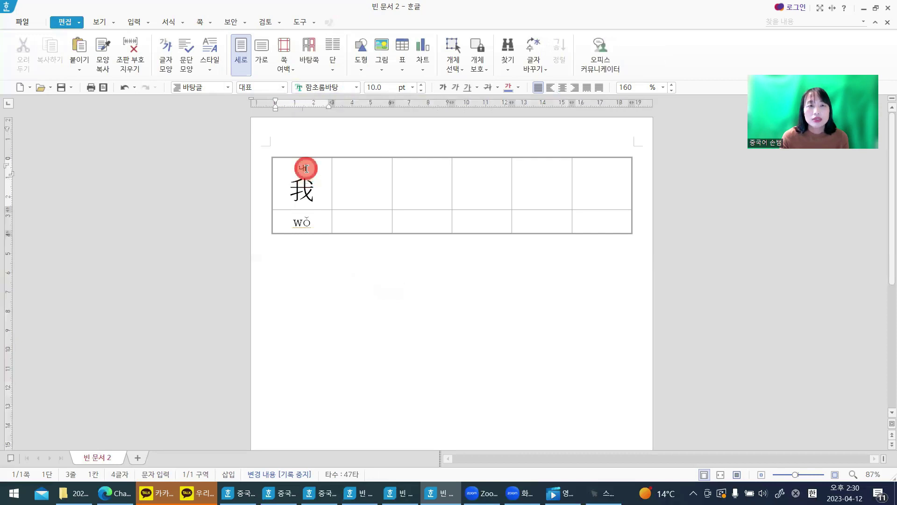
{"action": "double_click", "coordinate": [303, 168]}
{"action": "key", "text": "F9"}
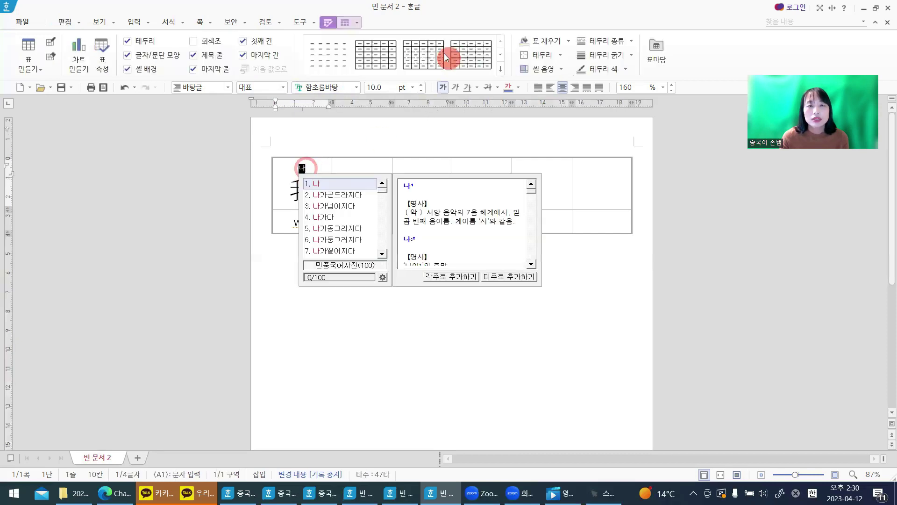
{"action": "left_click", "coordinate": [421, 85]}
{"action": "left_click", "coordinate": [421, 85]}
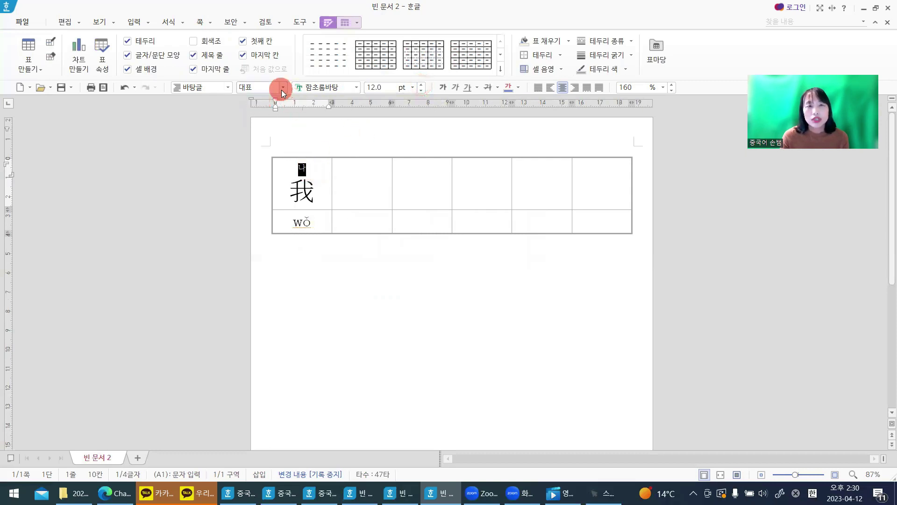
Change the font of the Korean meaning 나 to 코트라 희망체
{"action": "left_click", "coordinate": [356, 88]}
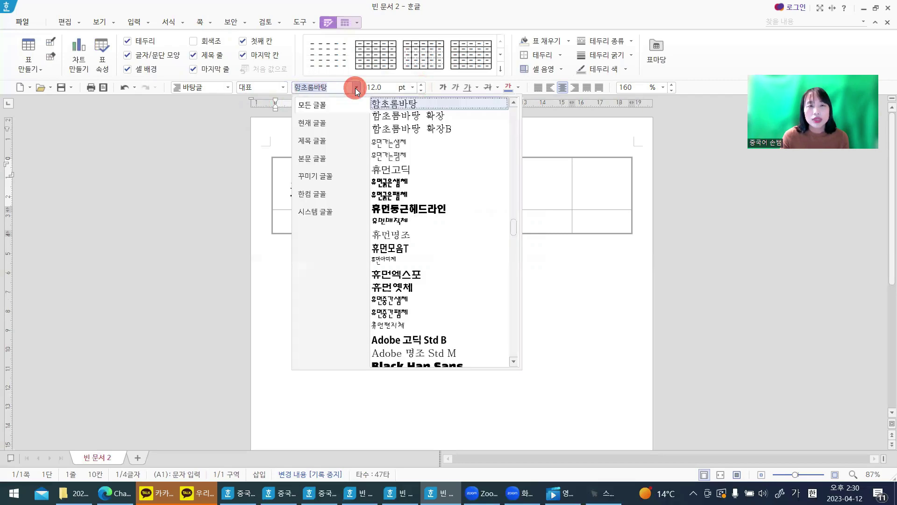
{"action": "left_click_drag", "start_coordinate": [515, 222], "coordinate": [517, 104]}
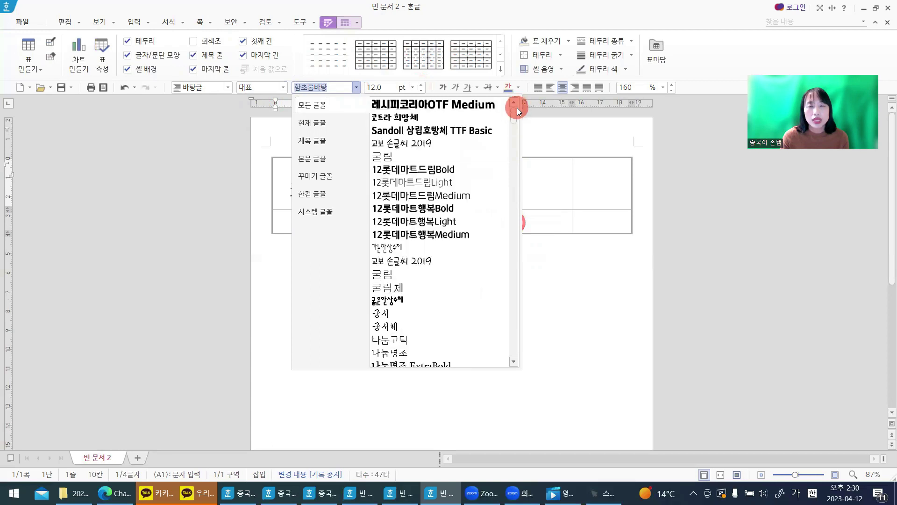
{"action": "left_click", "coordinate": [443, 114]}
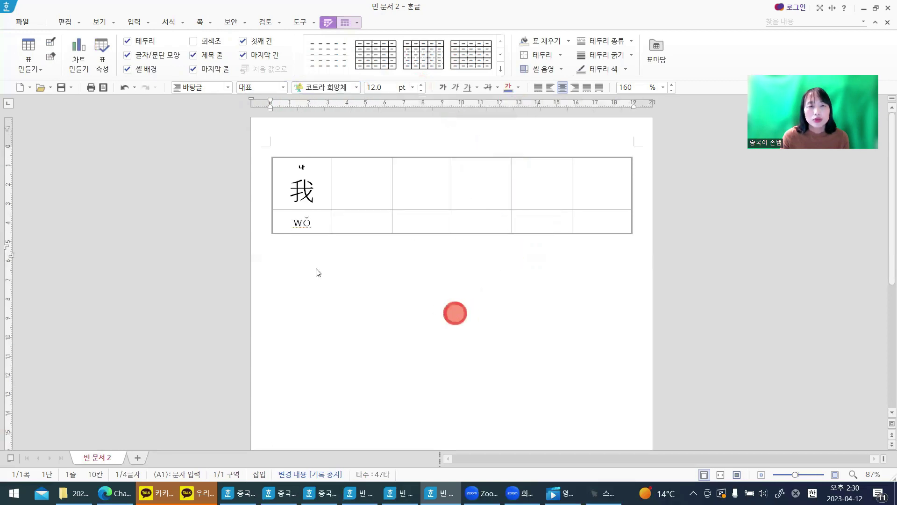
{"action": "left_click", "coordinate": [456, 313]}
{"action": "left_click", "coordinate": [309, 191]}
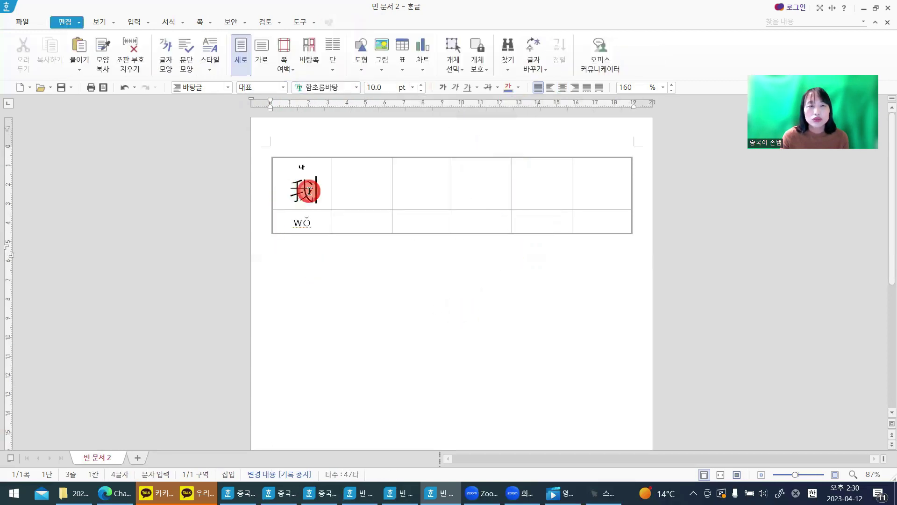
{"action": "left_click_drag", "start_coordinate": [306, 191], "coordinate": [294, 191]}
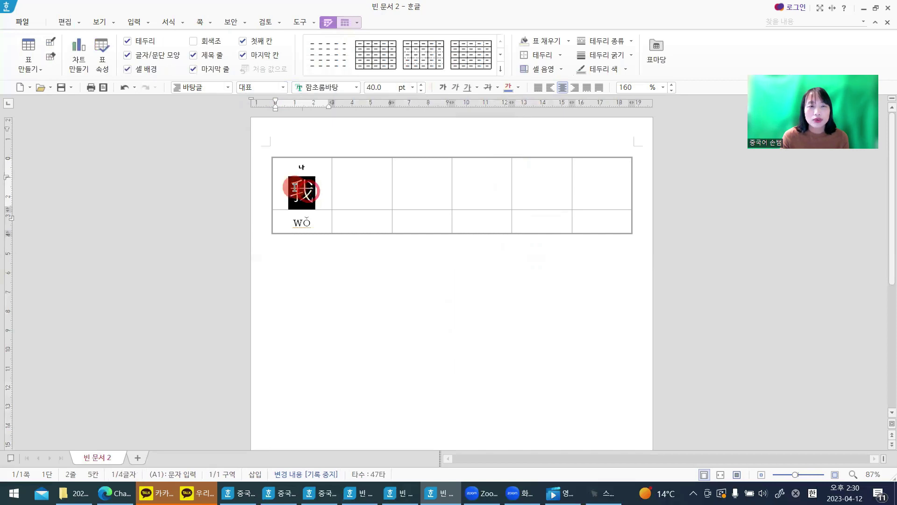
{"action": "left_click", "coordinate": [364, 304]}
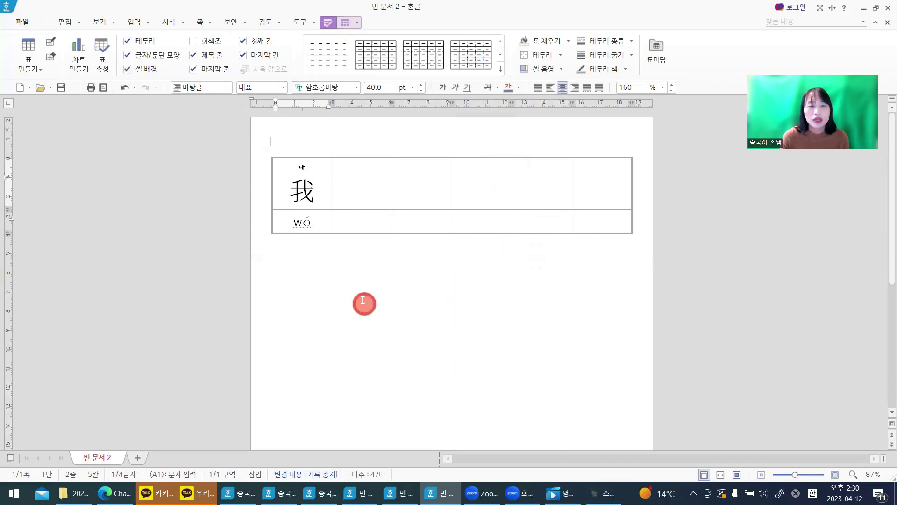
Set the Hanja (한자) font of the character 我 in the first cell to KaiTi
{"action": "left_click", "coordinate": [313, 192]}
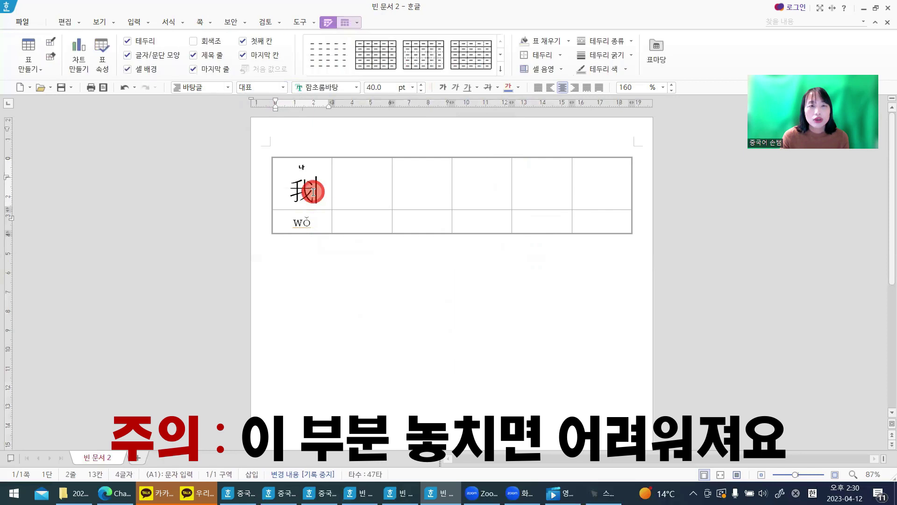
{"action": "left_click_drag", "start_coordinate": [304, 190], "coordinate": [292, 191]}
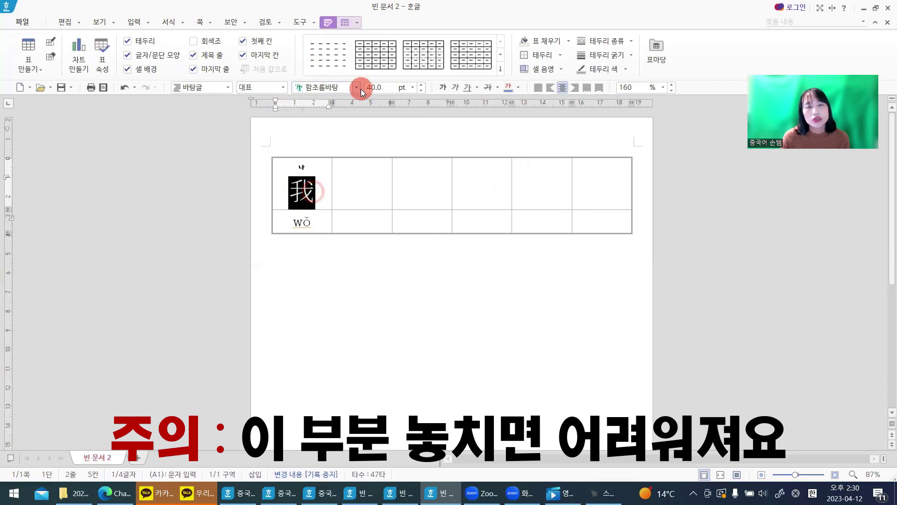
{"action": "left_click", "coordinate": [284, 89]}
{"action": "left_click", "coordinate": [264, 130]}
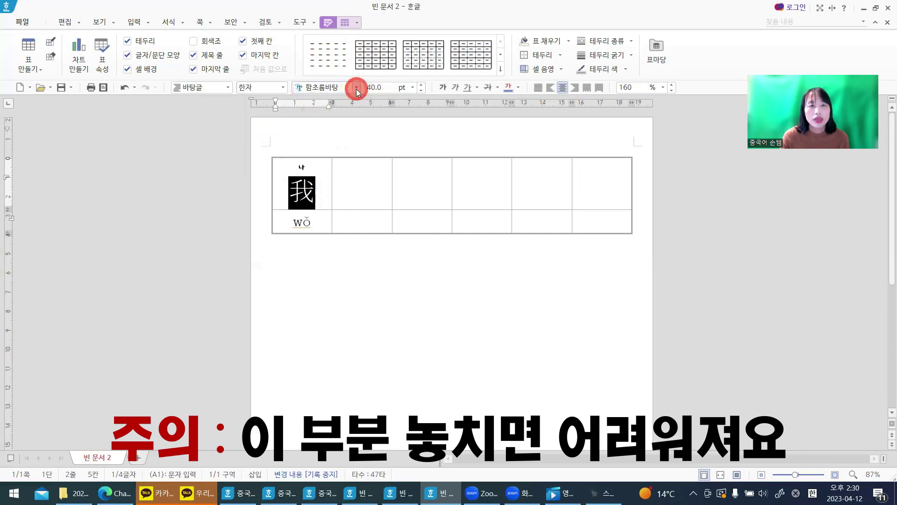
{"action": "left_click", "coordinate": [356, 89]}
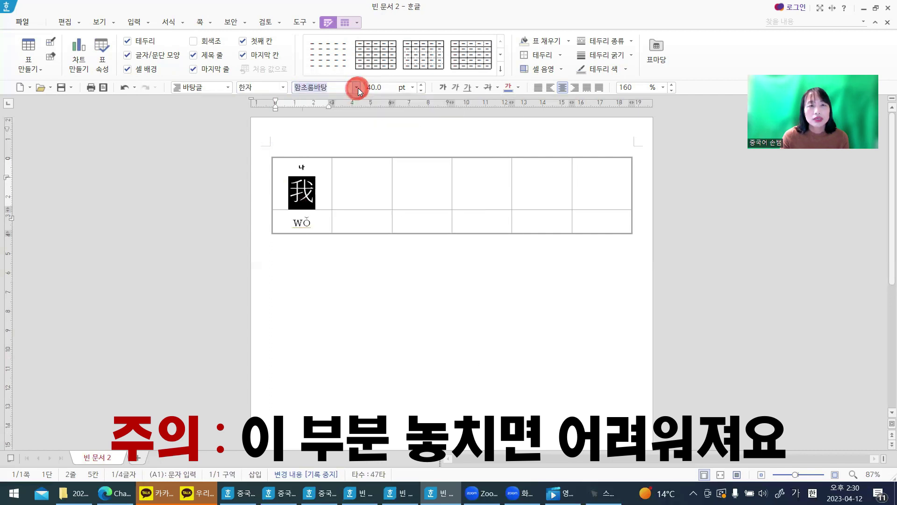
{"action": "left_click", "coordinate": [318, 104]}
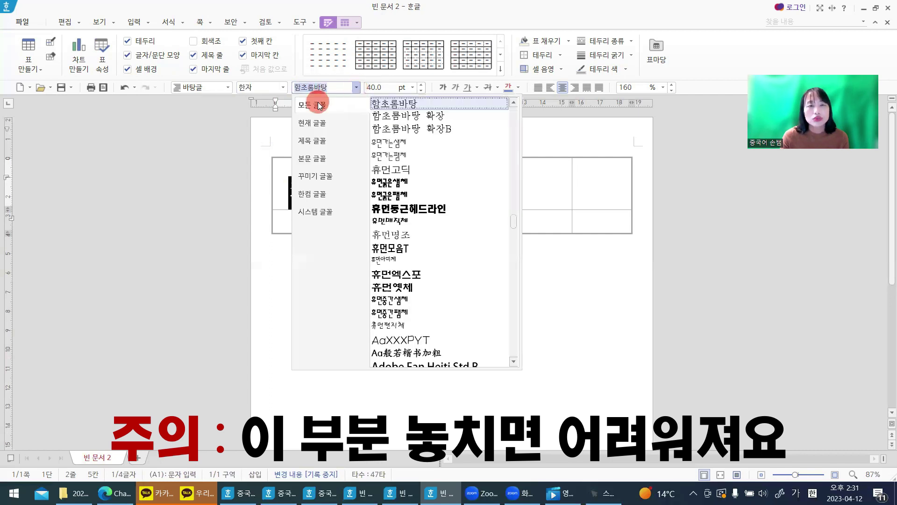
{"action": "left_click_drag", "start_coordinate": [513, 225], "coordinate": [512, 112]}
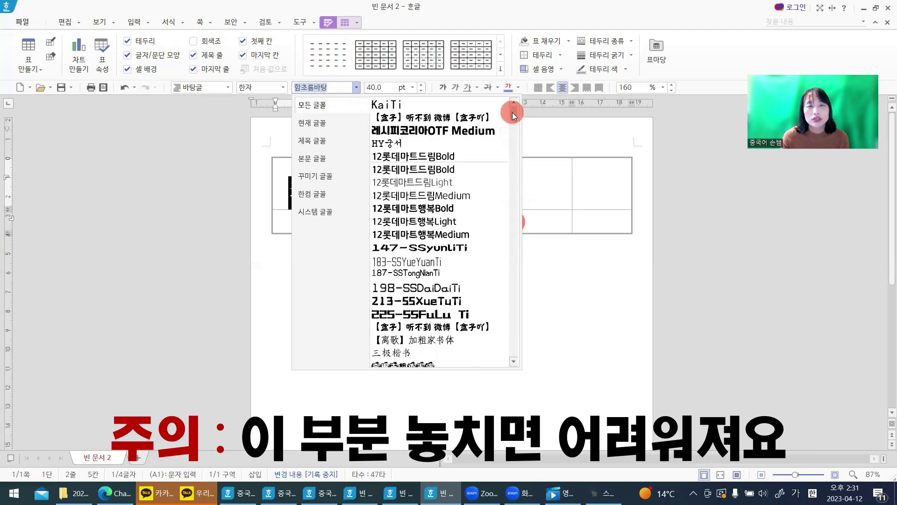
{"action": "left_click", "coordinate": [431, 106]}
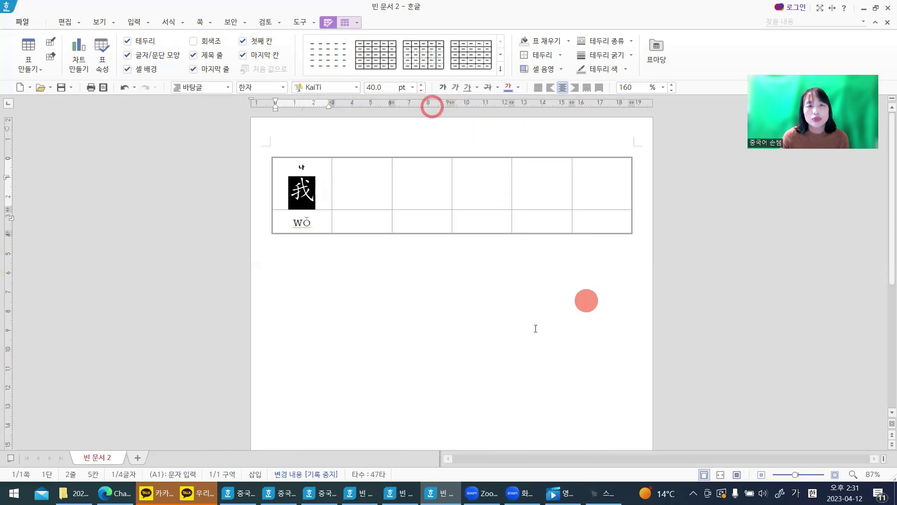
{"action": "left_click", "coordinate": [493, 324]}
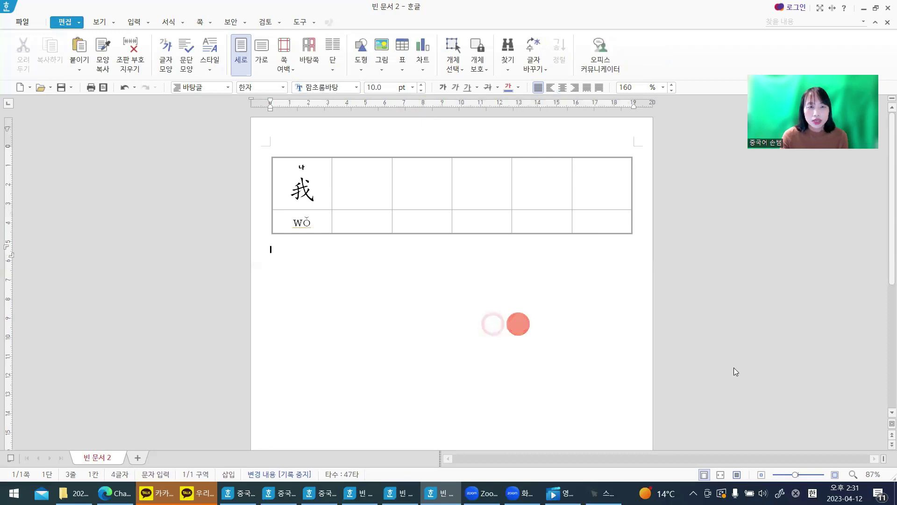
Merge the upper and lower cells of the first column that hold 나, 我 and wǒ into one cell
{"action": "left_click", "coordinate": [396, 238]}
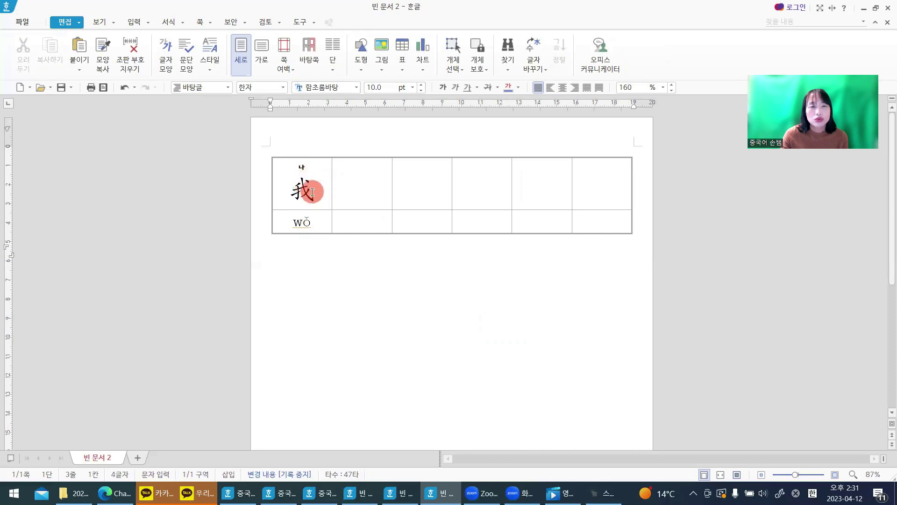
{"action": "left_click_drag", "start_coordinate": [312, 190], "coordinate": [326, 222]}
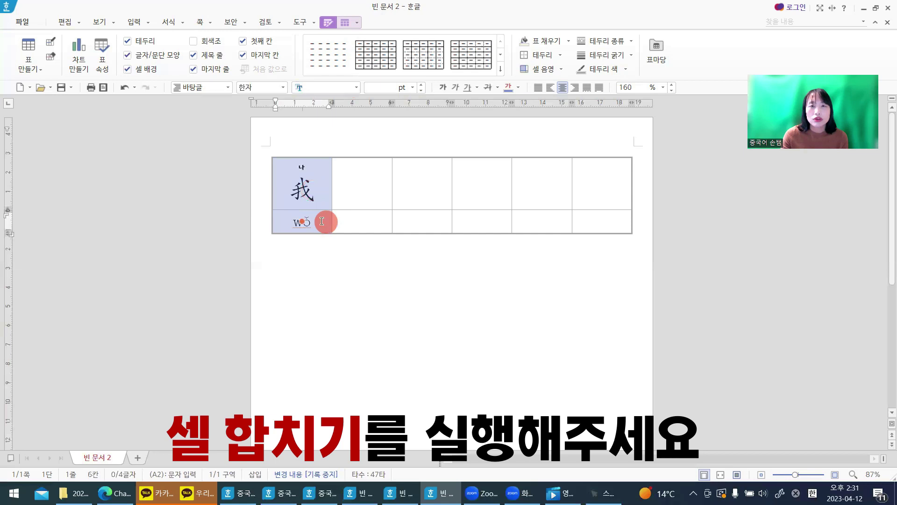
{"action": "right_click", "coordinate": [317, 195]}
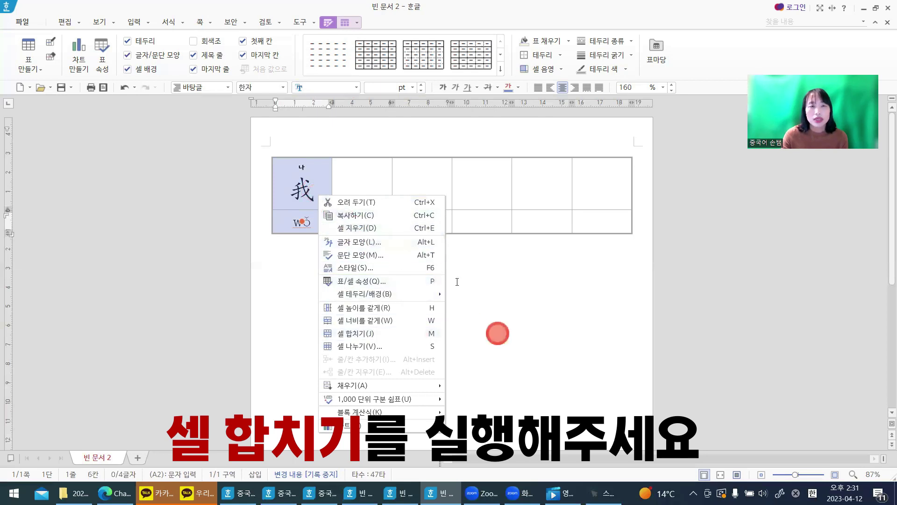
{"action": "key", "text": "Escape"}
{"action": "left_click", "coordinate": [313, 196]}
{"action": "left_click_drag", "start_coordinate": [314, 196], "coordinate": [316, 216]}
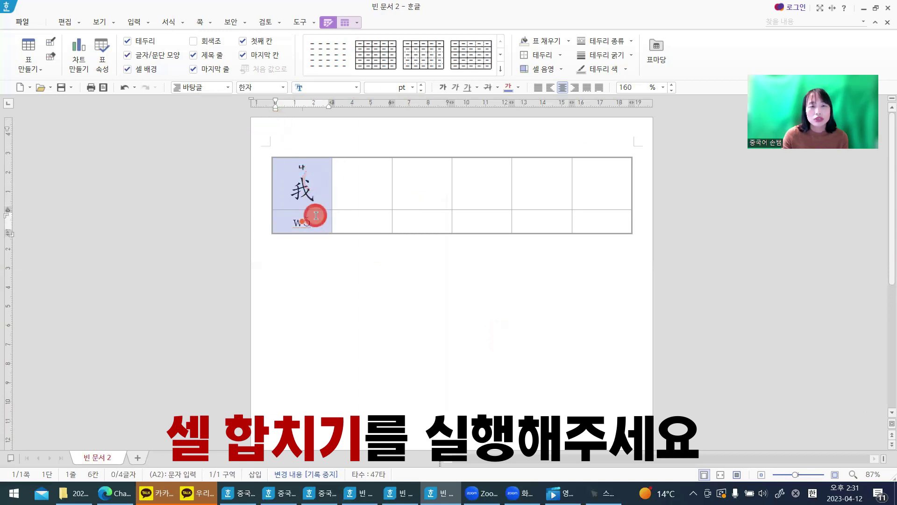
{"action": "right_click", "coordinate": [316, 216]}
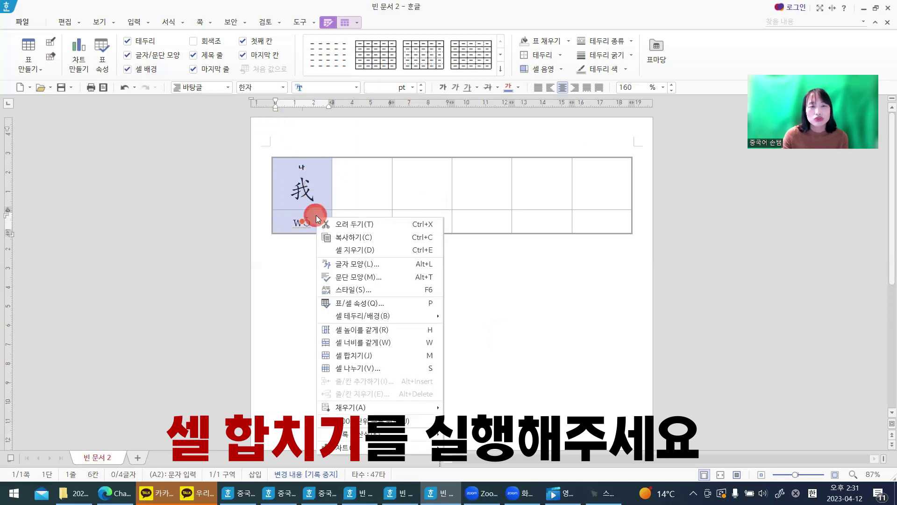
{"action": "left_click", "coordinate": [419, 356]}
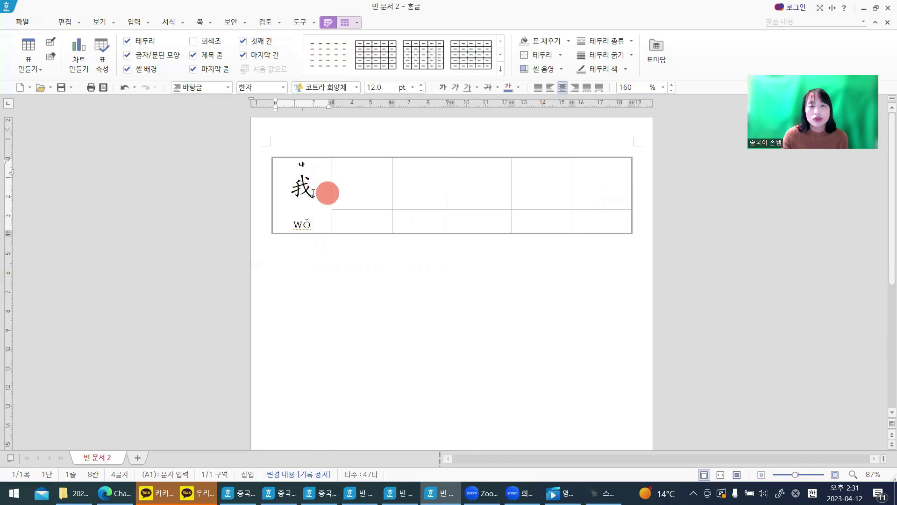
Fill the background of the merged first cell with light yellow (연한 노랑) for the selected cell only
{"action": "left_click_drag", "start_coordinate": [295, 185], "coordinate": [316, 195]}
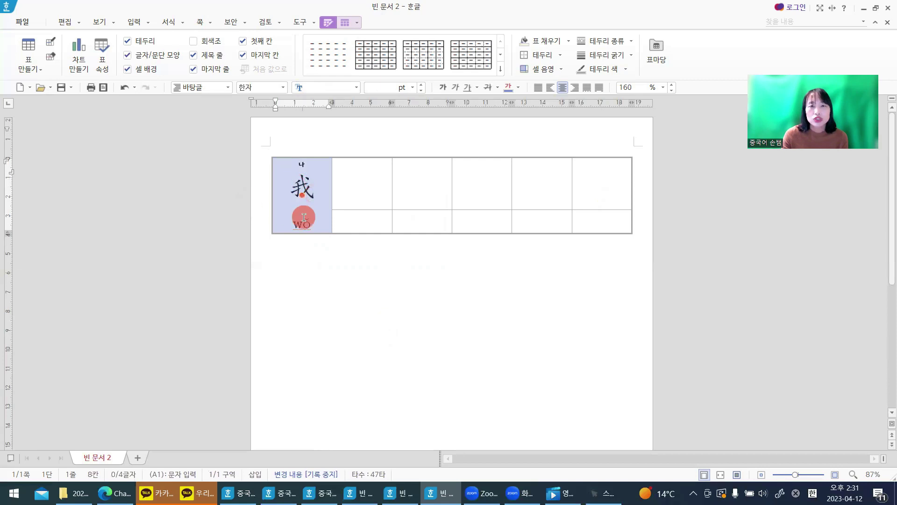
{"action": "left_click", "coordinate": [568, 43]}
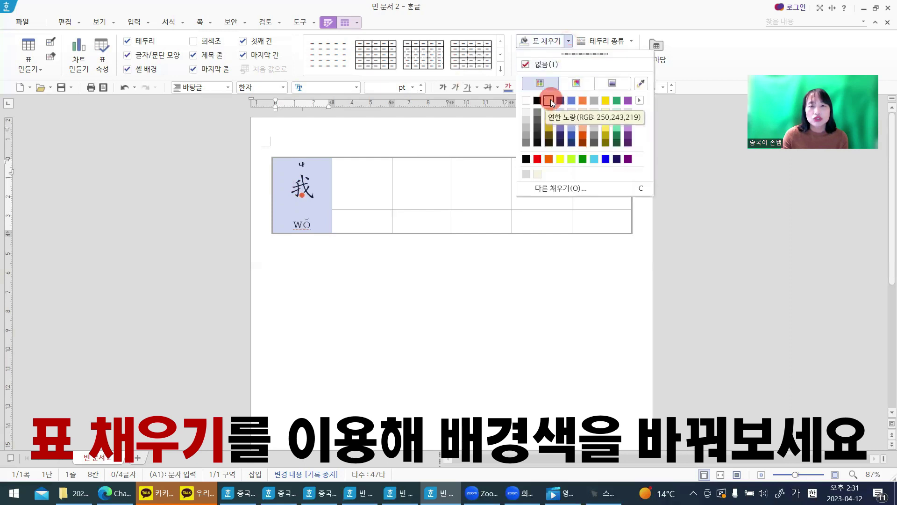
{"action": "left_click", "coordinate": [427, 299]}
{"action": "left_click", "coordinate": [298, 198]}
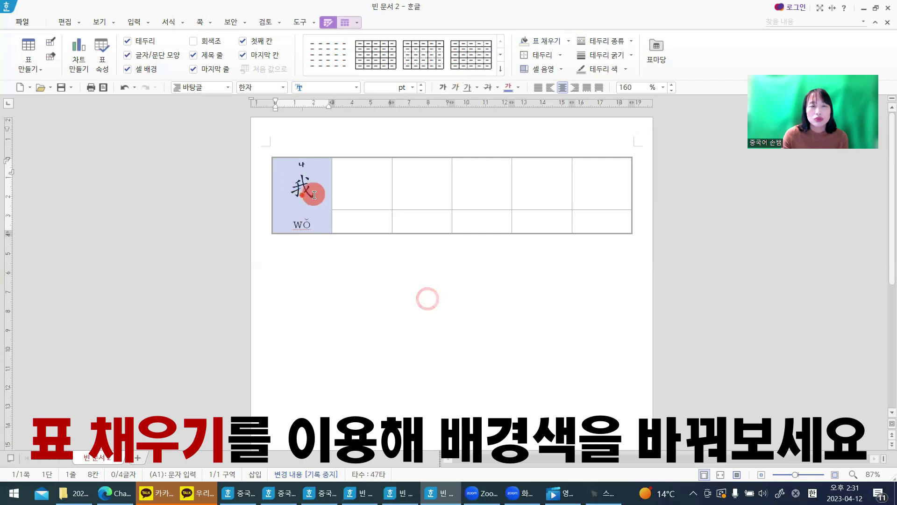
{"action": "right_click", "coordinate": [314, 195]}
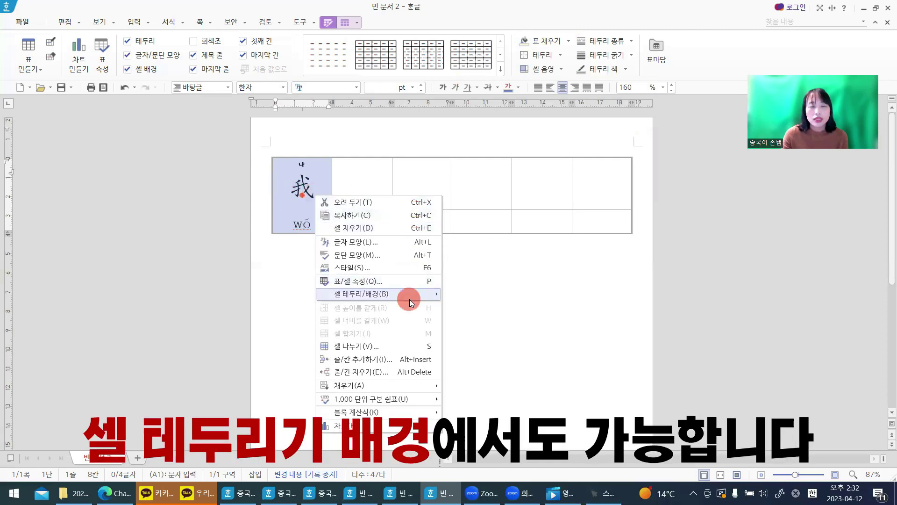
{"action": "mouse_move", "coordinate": [413, 298]}
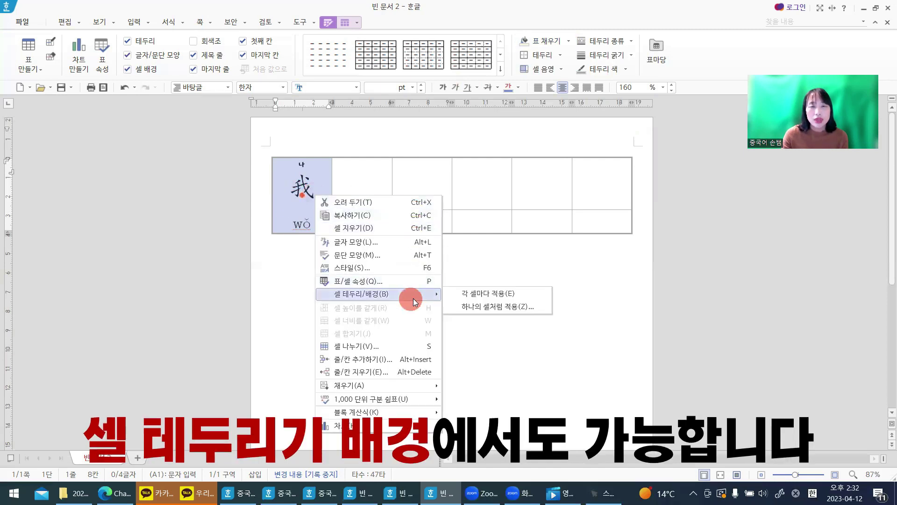
{"action": "left_click", "coordinate": [469, 298]}
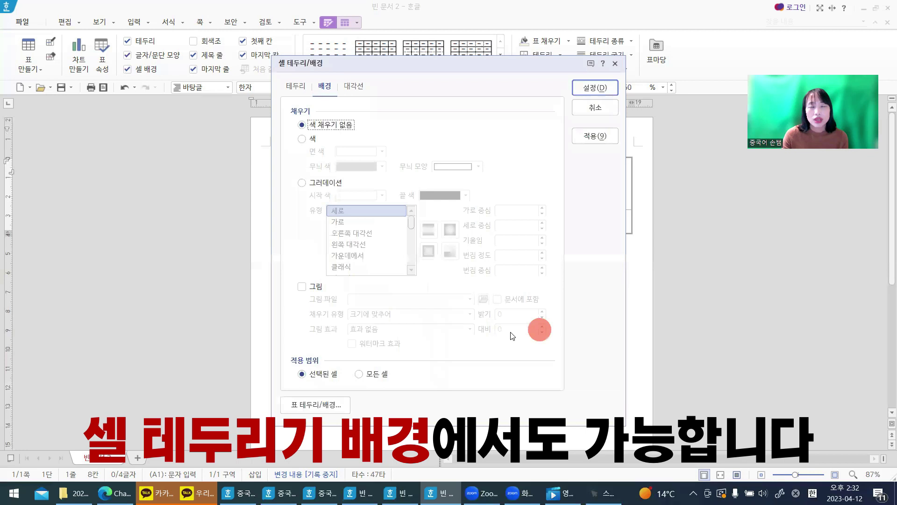
{"action": "left_click", "coordinate": [301, 138]}
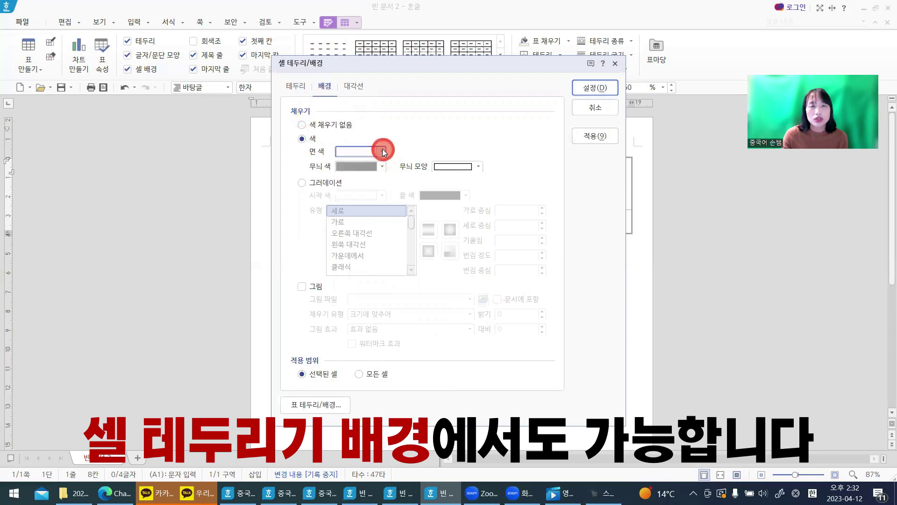
{"action": "left_click", "coordinate": [382, 151]}
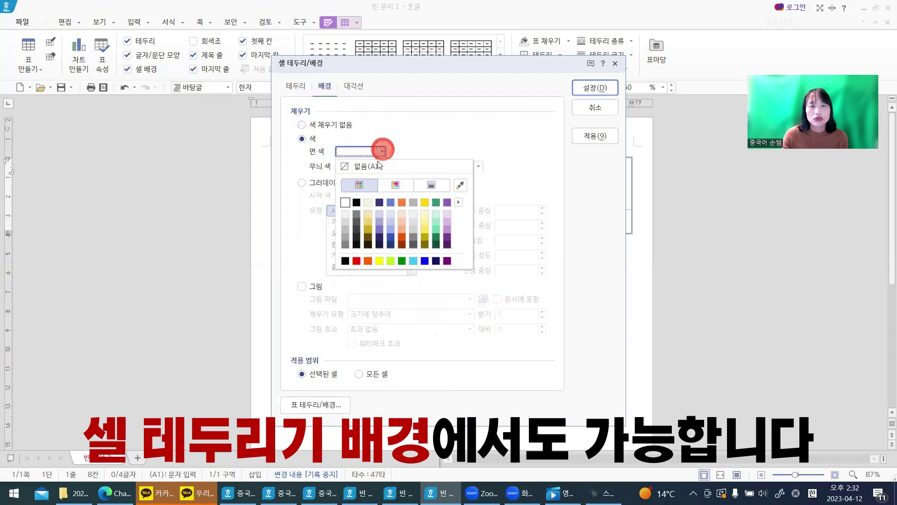
{"action": "left_click", "coordinate": [369, 205]}
{"action": "left_click", "coordinate": [595, 88]}
{"action": "left_click", "coordinate": [491, 318]}
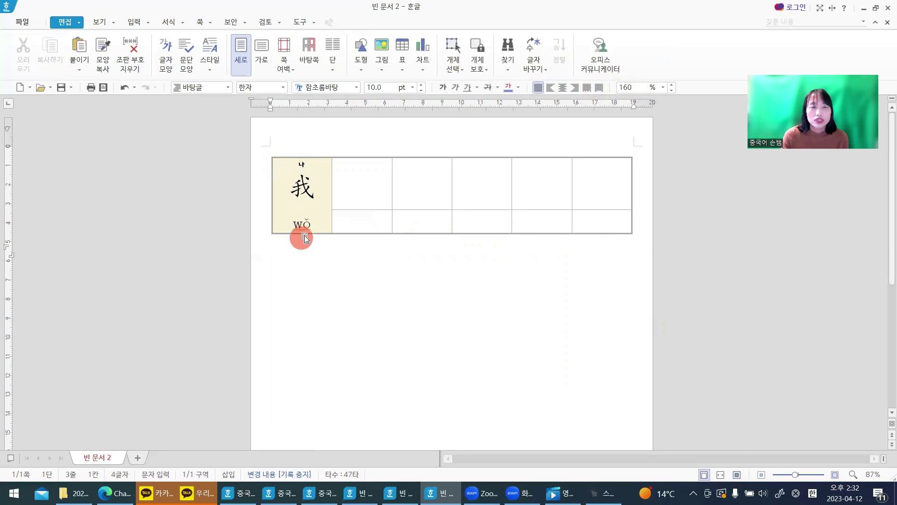
Make the pinyin wǒ in the merged first cell bold
{"action": "double_click", "coordinate": [309, 224]}
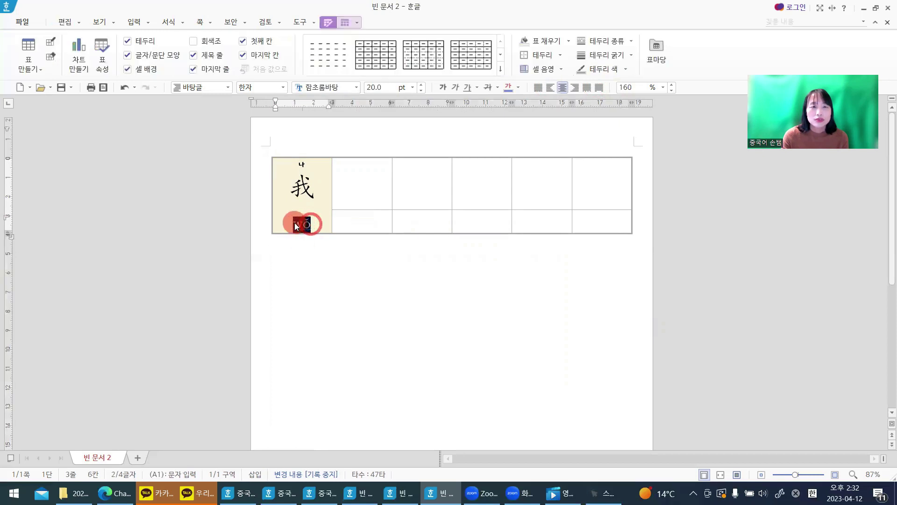
{"action": "key", "text": "Hangul_Hanja"}
{"action": "left_click", "coordinate": [442, 87]}
{"action": "left_click", "coordinate": [530, 281]}
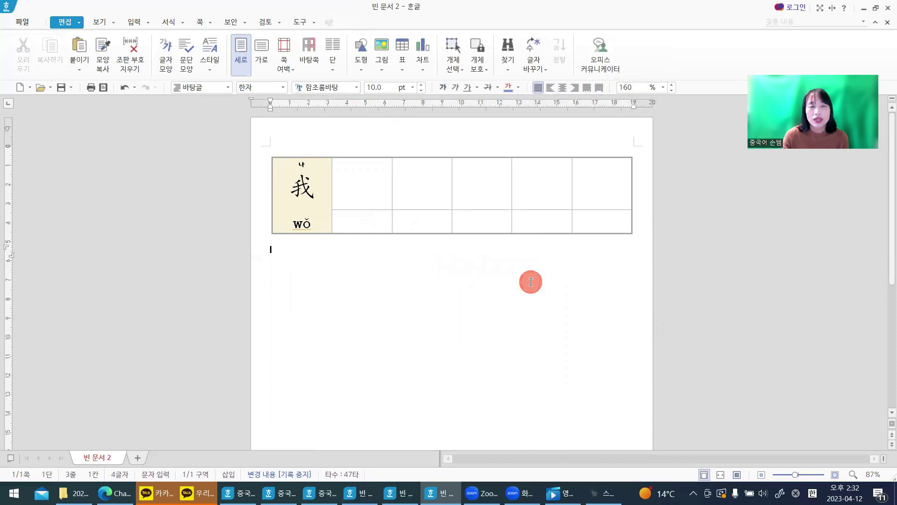
Enter the pinyin wǒ in the lower cell of the second column
{"action": "left_click", "coordinate": [358, 188]}
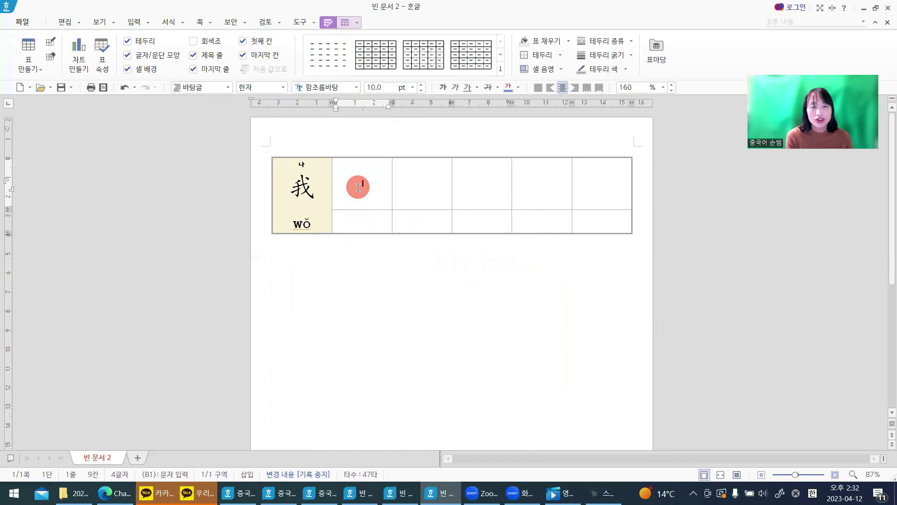
{"action": "left_click", "coordinate": [364, 222]}
{"action": "type", "text": "wǒ"}
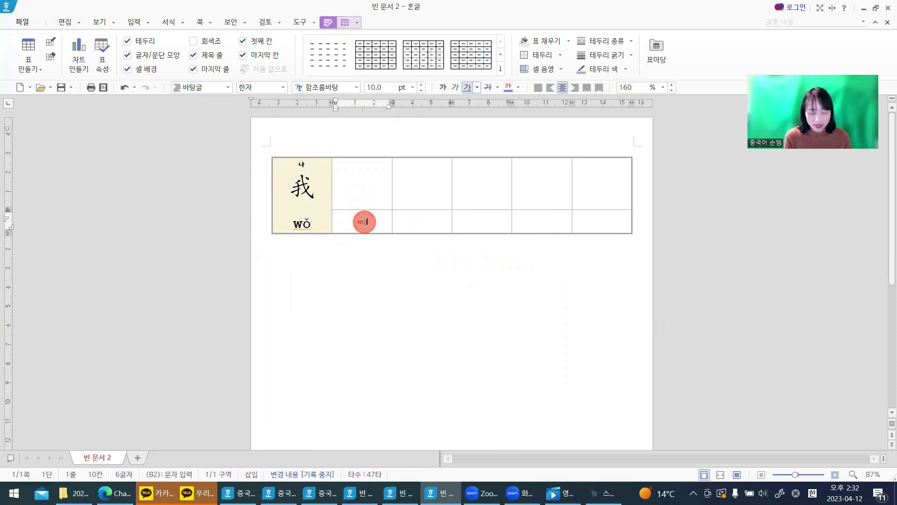
{"action": "key", "text": "ctrl+u"}
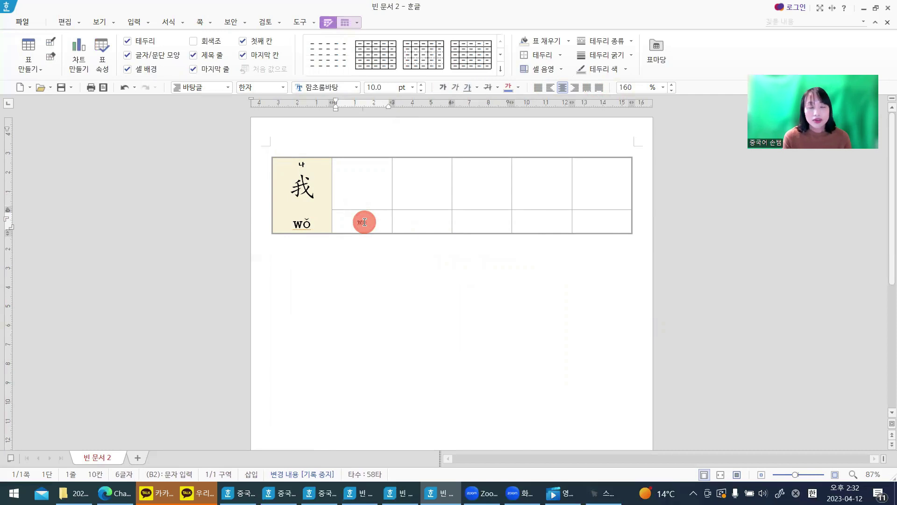
Enter the Chinese character 我 in the upper cell of the second column
{"action": "left_click", "coordinate": [371, 182]}
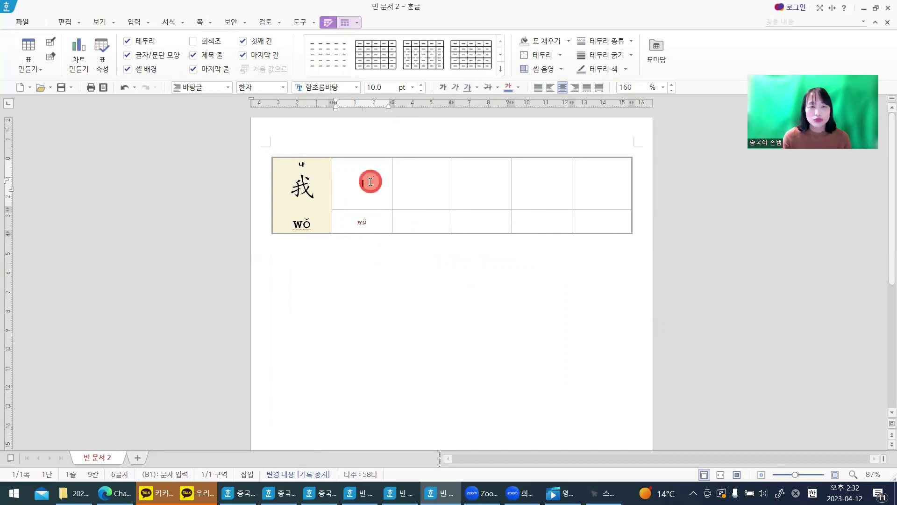
{"action": "type", "text": "wǒ"}
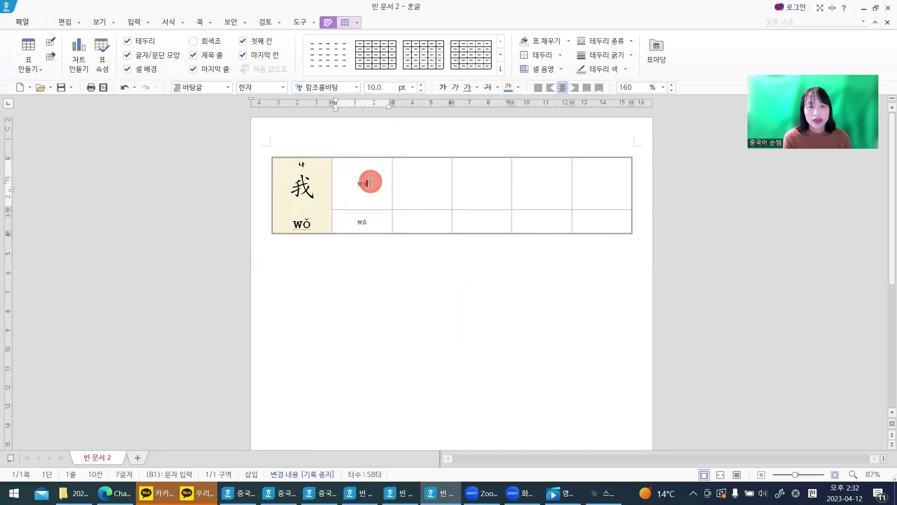
{"action": "key", "text": "space"}
{"action": "left_click", "coordinate": [378, 289]}
Set the font size of the character 我 in the second column to 35 pt
{"action": "left_click_drag", "start_coordinate": [358, 184], "coordinate": [374, 183]}
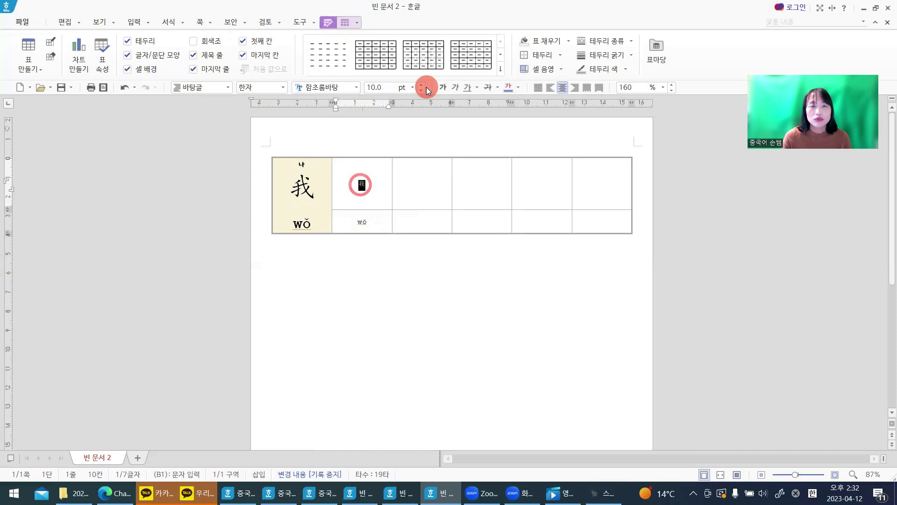
{"action": "left_click_drag", "start_coordinate": [414, 89], "coordinate": [394, 86]}
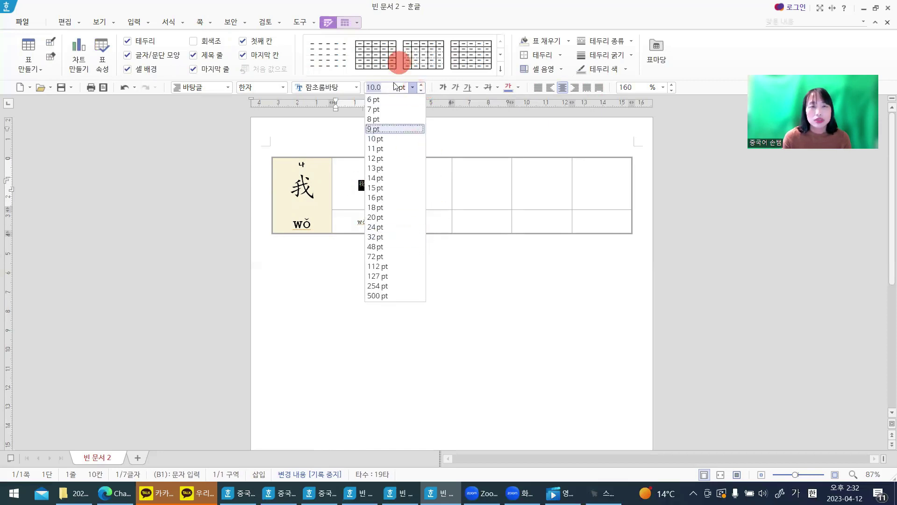
{"action": "type", "text": "35"}
{"action": "key", "text": "Return"}
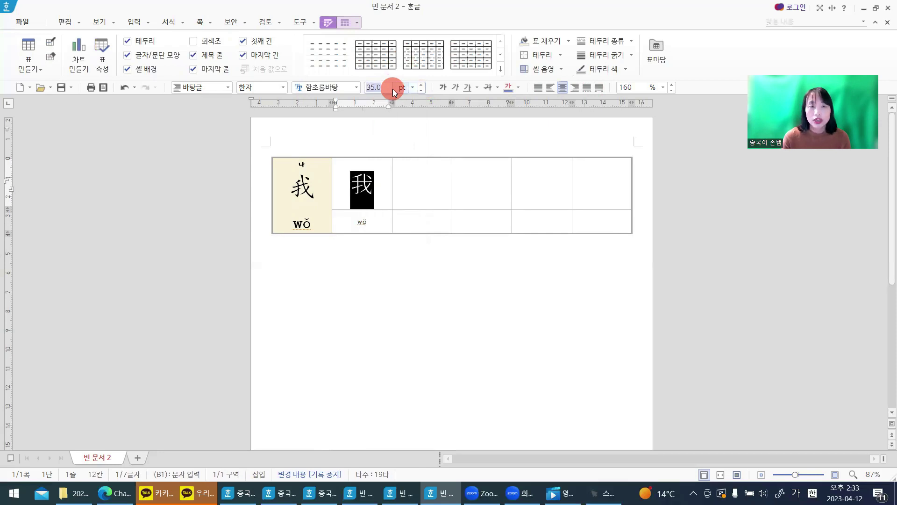
{"action": "left_click", "coordinate": [377, 336]}
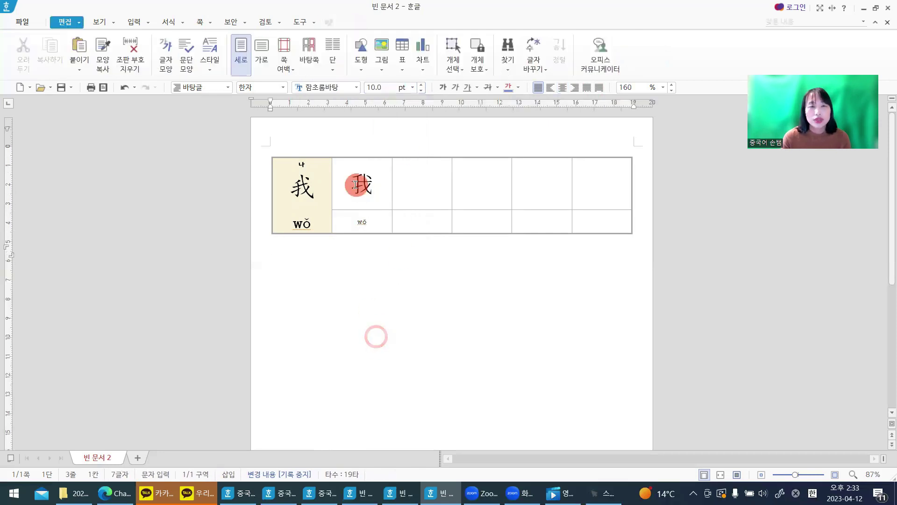
Set the font size of the pinyin wǒ in the second column's lower cell to 18 pt
{"action": "left_click", "coordinate": [369, 222]}
{"action": "left_click_drag", "start_coordinate": [372, 222], "coordinate": [356, 222]}
{"action": "key", "text": "alt+F1"}
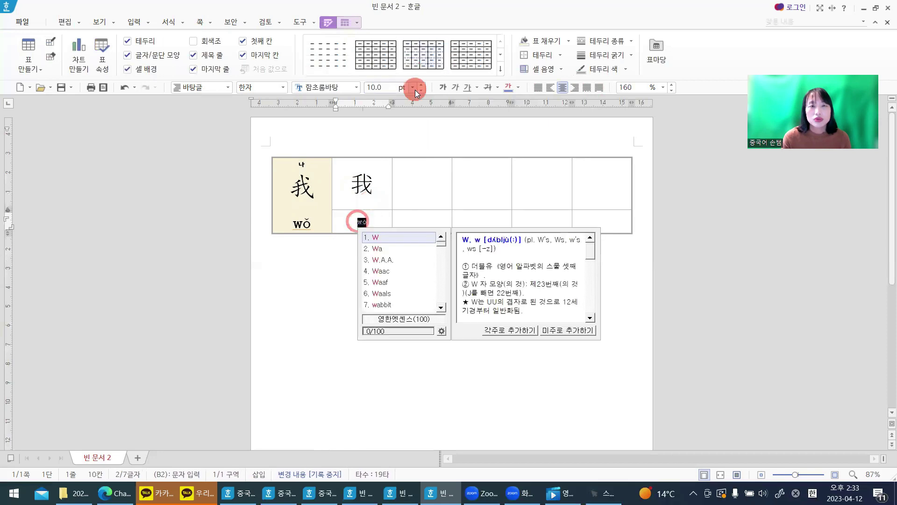
{"action": "left_click", "coordinate": [411, 88]}
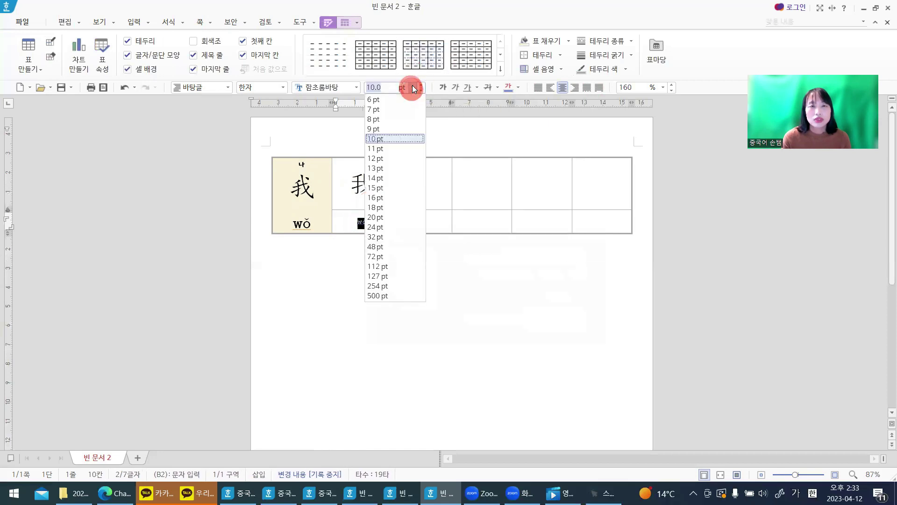
{"action": "left_click", "coordinate": [413, 210]}
{"action": "left_click", "coordinate": [448, 277]}
Change the text color of the character 我 and the pinyin wǒ in the second column to light gray
{"action": "left_click_drag", "start_coordinate": [374, 189], "coordinate": [364, 222]}
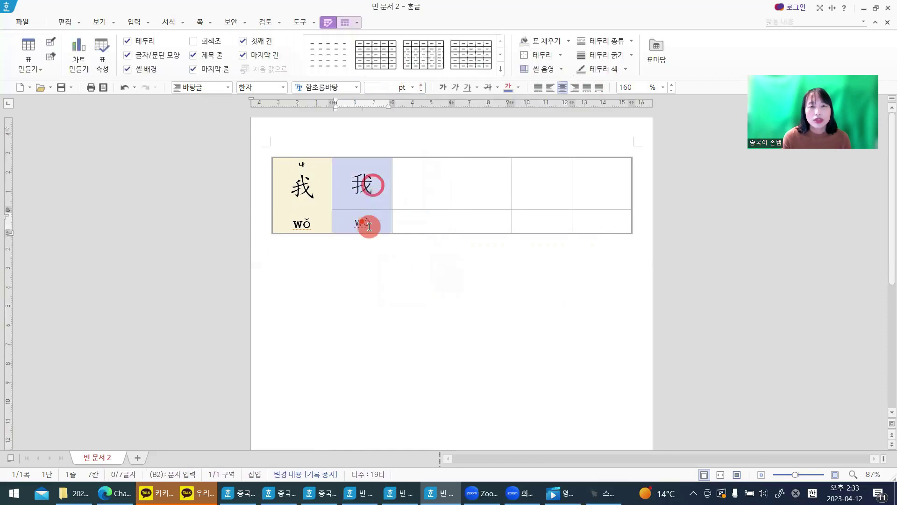
{"action": "left_click", "coordinate": [519, 89]}
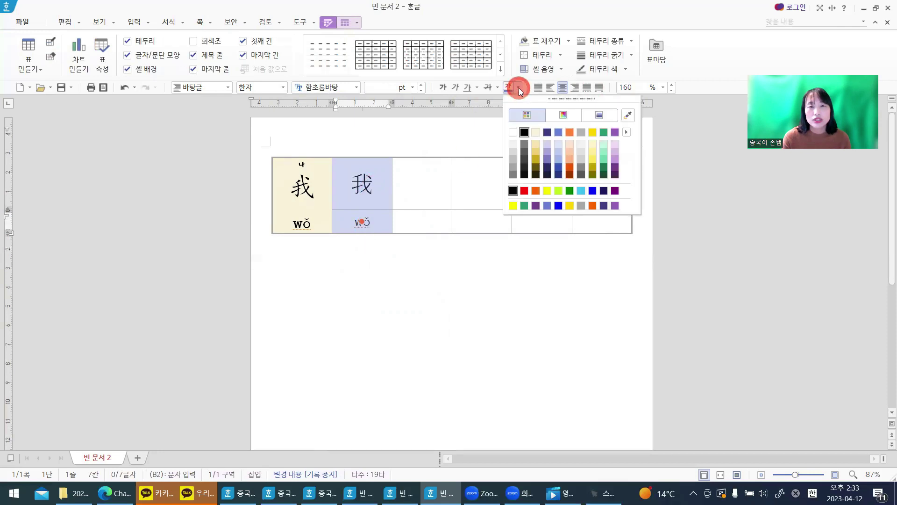
{"action": "left_click", "coordinate": [514, 170]}
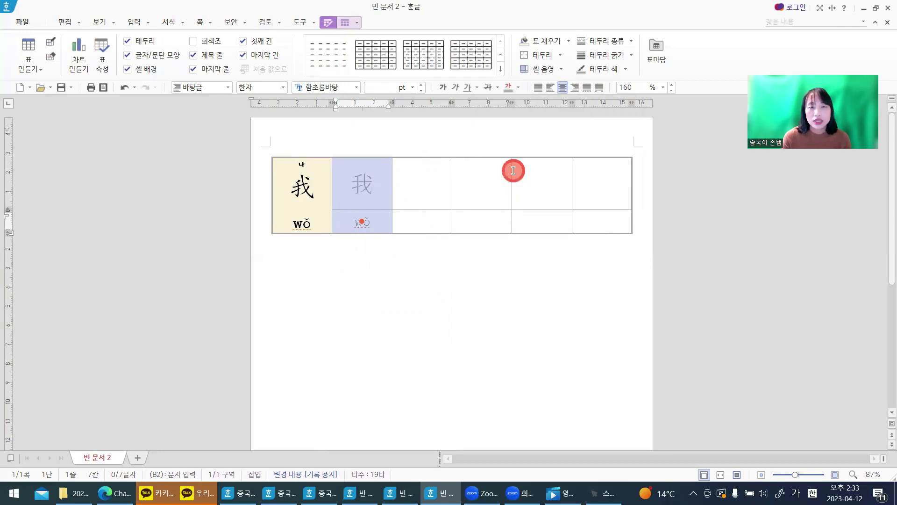
{"action": "left_click", "coordinate": [517, 88]}
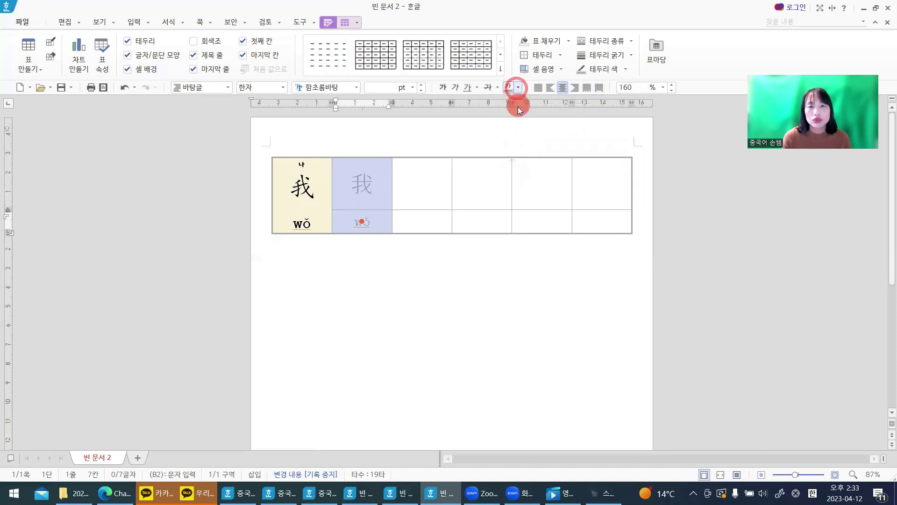
{"action": "left_click", "coordinate": [514, 173]}
{"action": "left_click", "coordinate": [479, 292]}
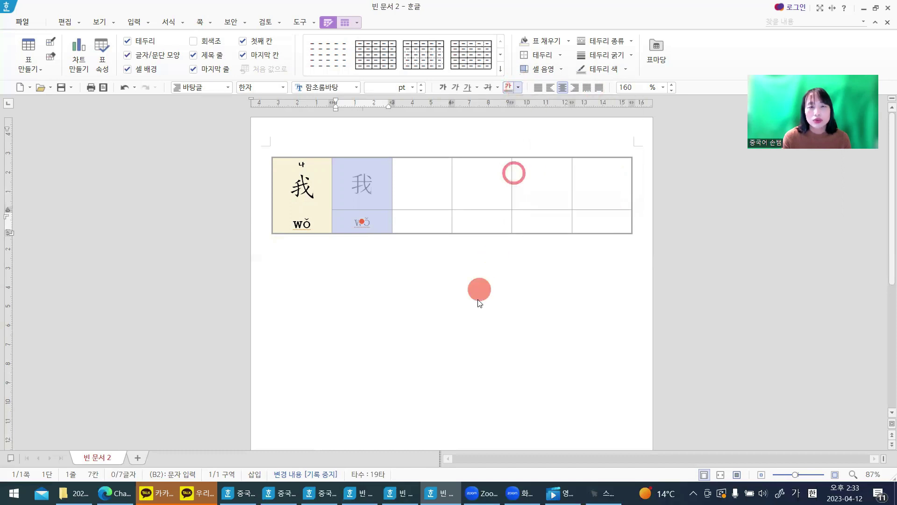
{"action": "left_click_drag", "start_coordinate": [363, 187], "coordinate": [362, 218]}
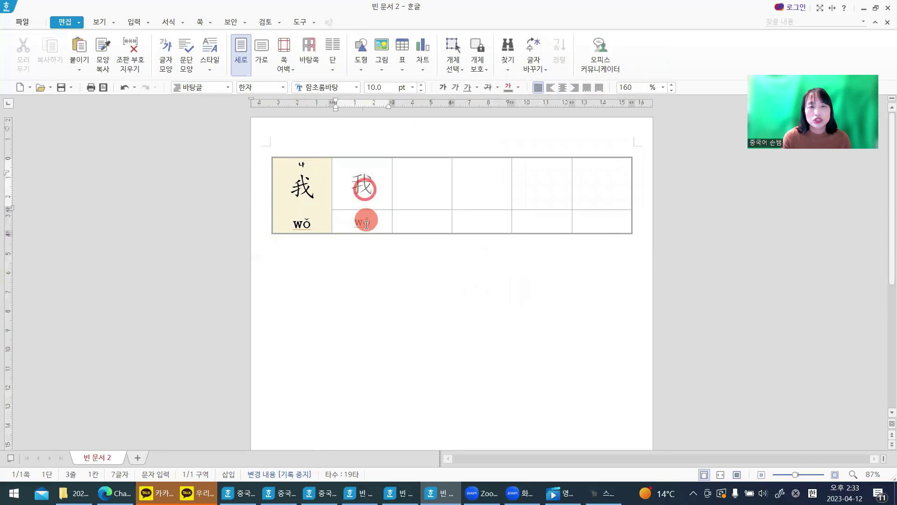
{"action": "left_click", "coordinate": [518, 88]}
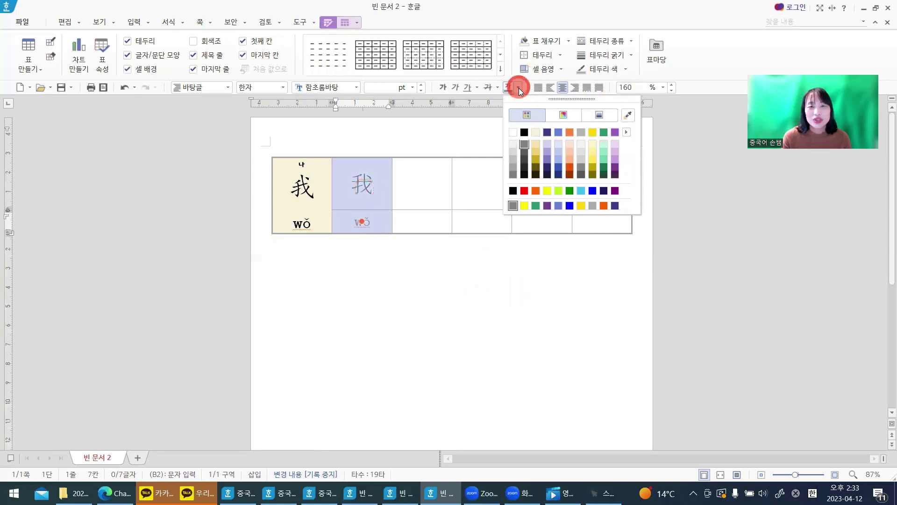
{"action": "left_click", "coordinate": [456, 279]}
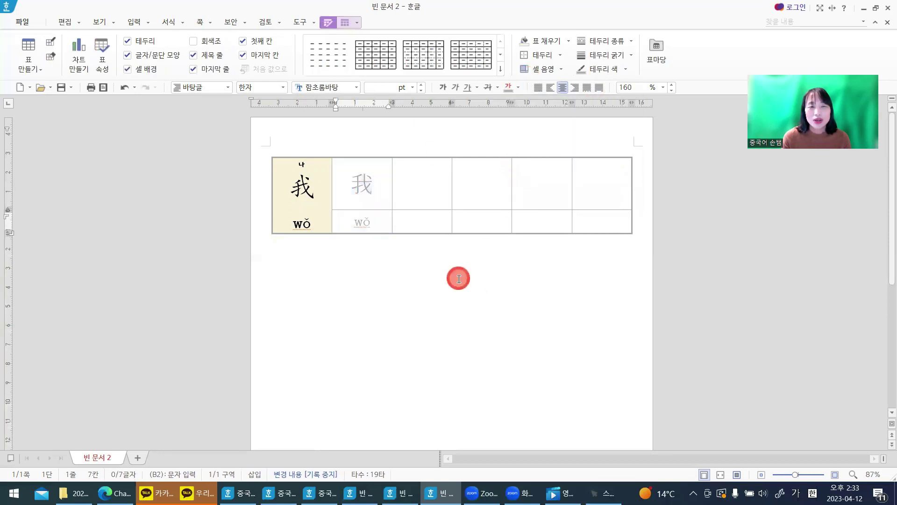
Set the font of the gray character 我 in the second column to KaiTi
{"action": "double_click", "coordinate": [374, 185]}
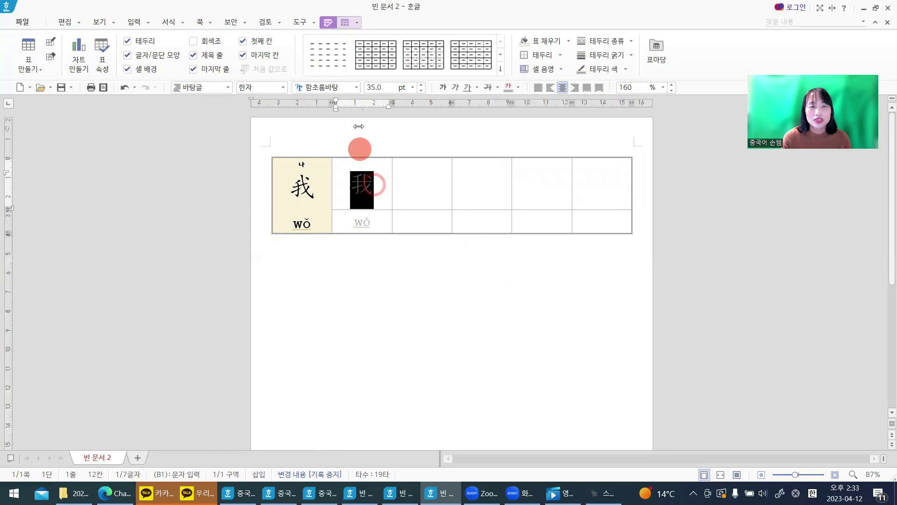
{"action": "left_click", "coordinate": [357, 87]}
{"action": "left_click", "coordinate": [513, 219]}
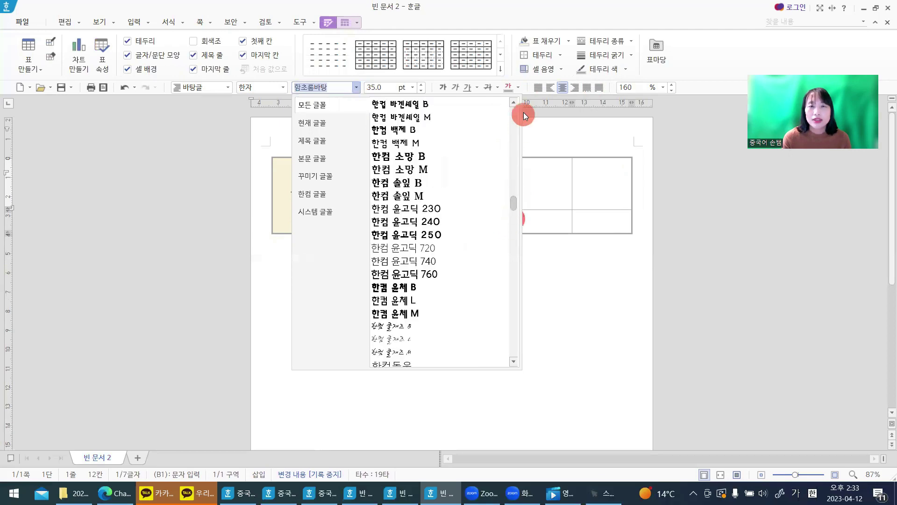
{"action": "scroll", "coordinate": [524, 109], "scroll_direction": "up", "scroll_amount": 10}
{"action": "left_click", "coordinate": [434, 103]}
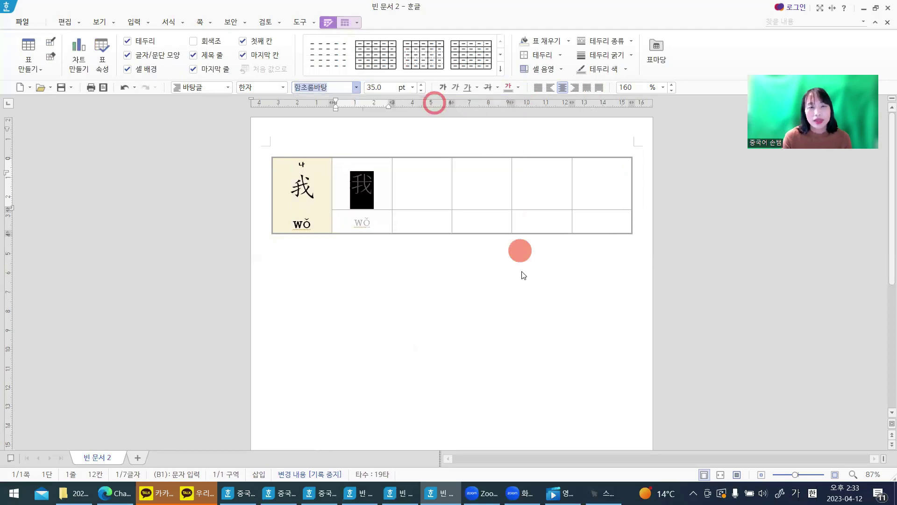
{"action": "left_click", "coordinate": [525, 287]}
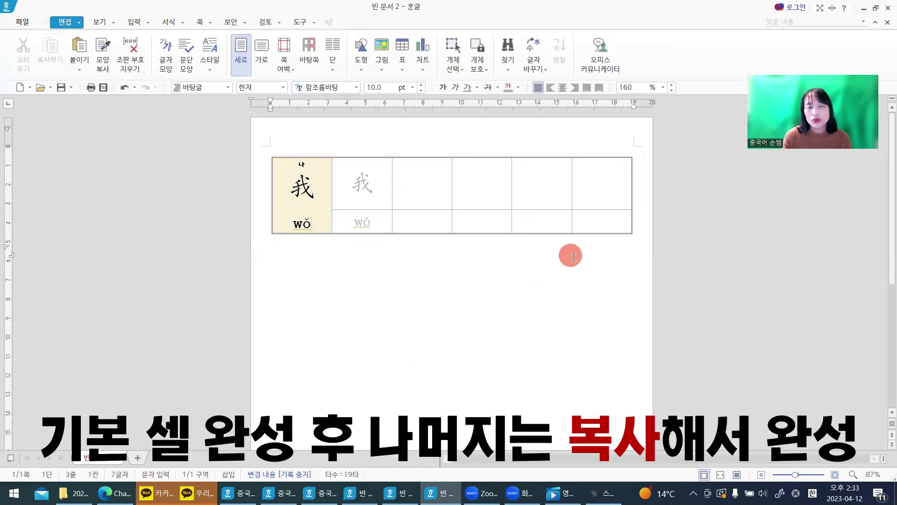
Copy the whole practice table and paste a duplicate on the line below it
{"action": "left_click", "coordinate": [622, 235]}
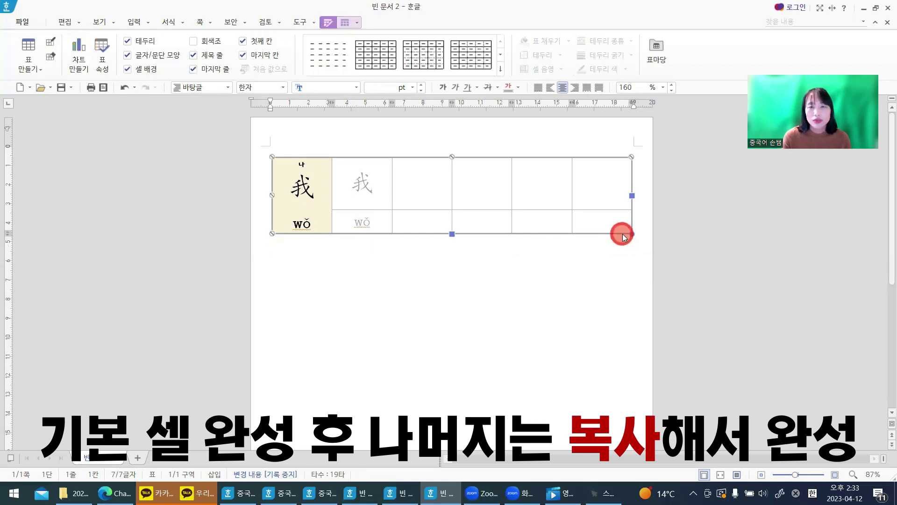
{"action": "right_click", "coordinate": [623, 233]}
{"action": "left_click", "coordinate": [687, 227]}
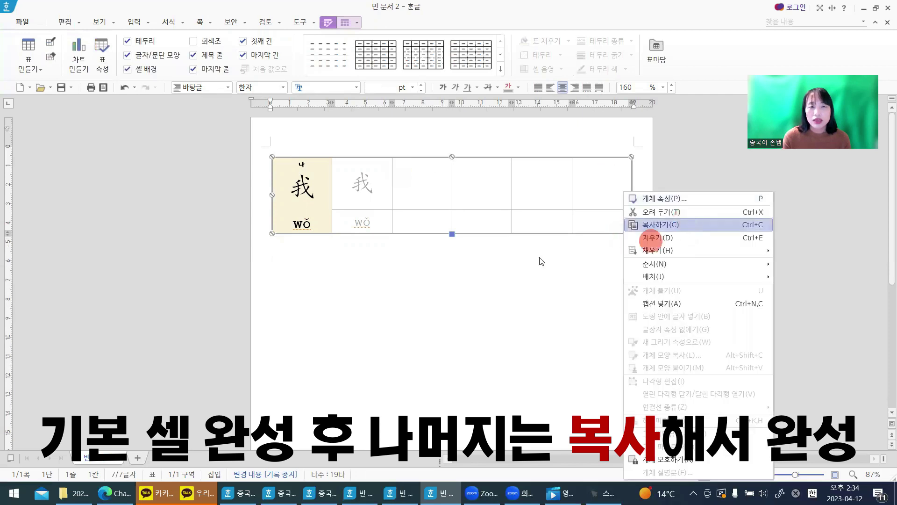
{"action": "left_click", "coordinate": [523, 254]}
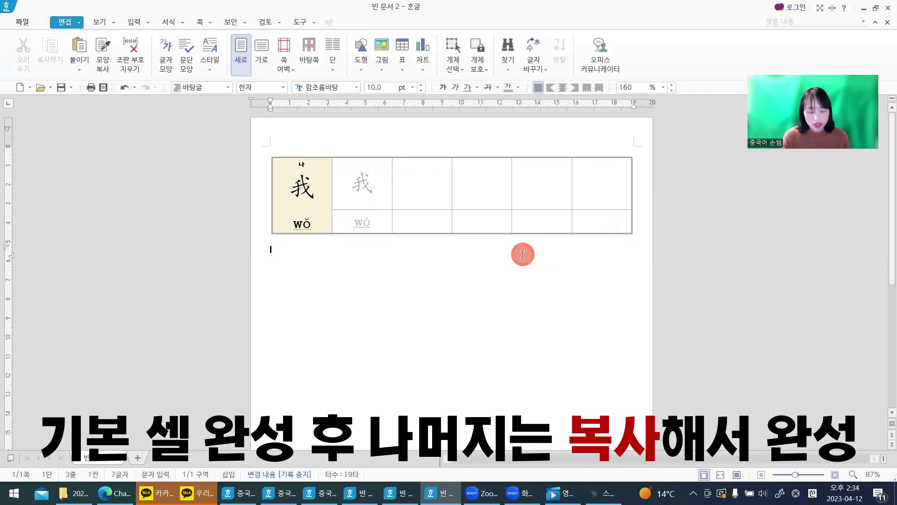
{"action": "key", "text": "ctrl+v"}
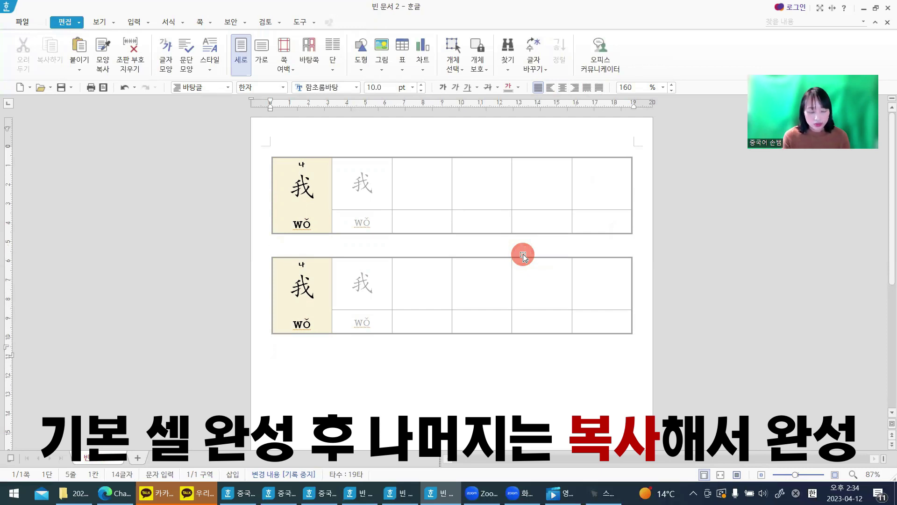
Paste three more copies of the practice table below the existing ones to fill the page
{"action": "key", "text": "ctrl+v"}
{"action": "scroll", "coordinate": [538, 266], "scroll_direction": "down", "scroll_amount": 3}
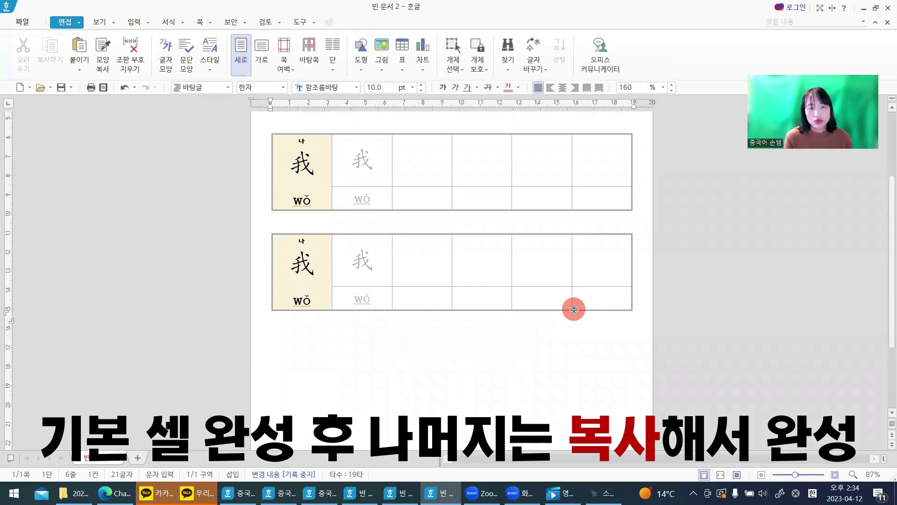
{"action": "key", "text": "ctrl+v"}
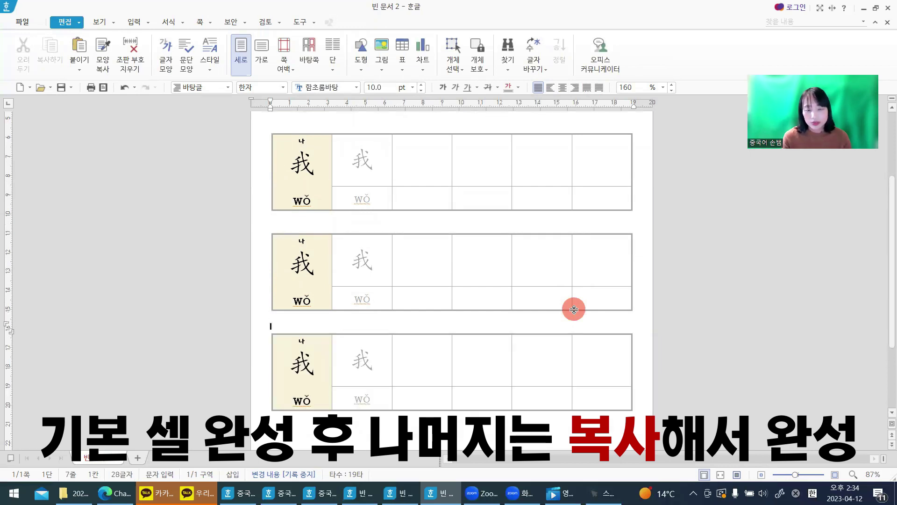
{"action": "scroll", "coordinate": [574, 309], "scroll_direction": "down", "scroll_amount": 2}
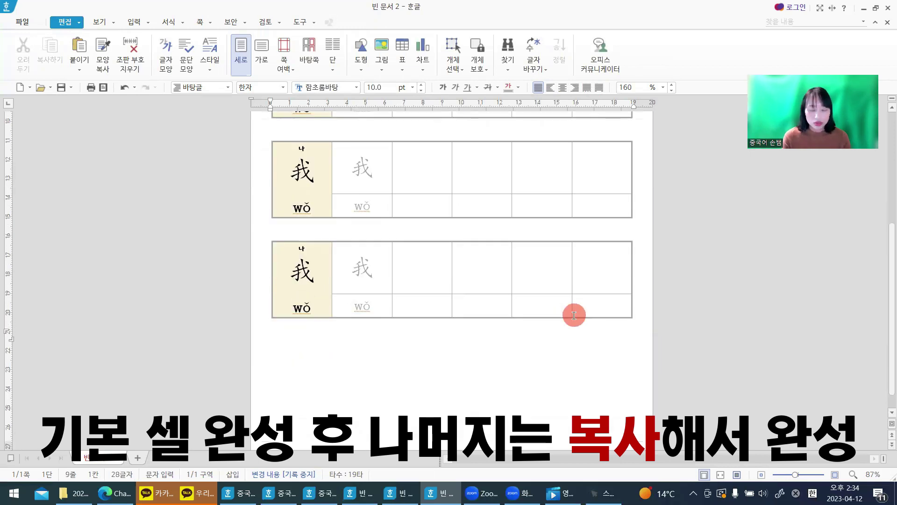
{"action": "key", "text": "ctrl+v"}
{"action": "scroll", "coordinate": [595, 335], "scroll_direction": "down", "scroll_amount": 2}
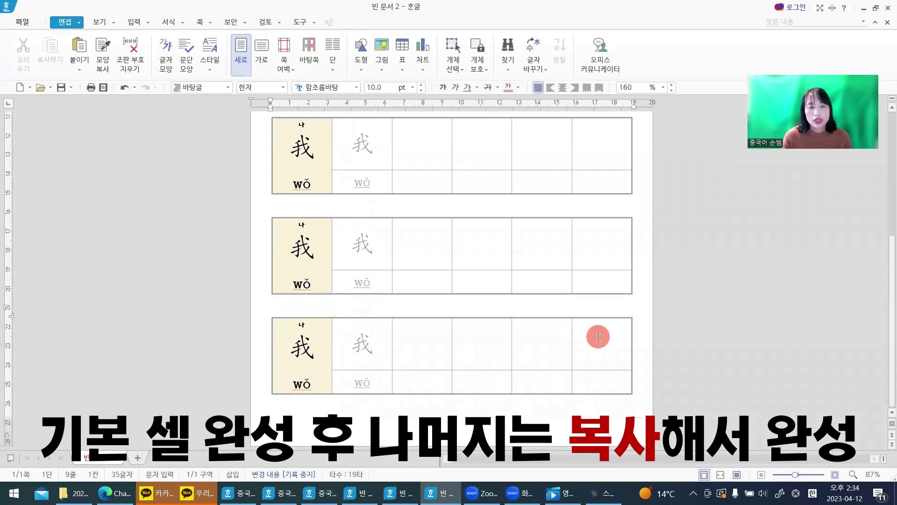
{"action": "scroll", "coordinate": [598, 341], "scroll_direction": "down", "scroll_amount": 3}
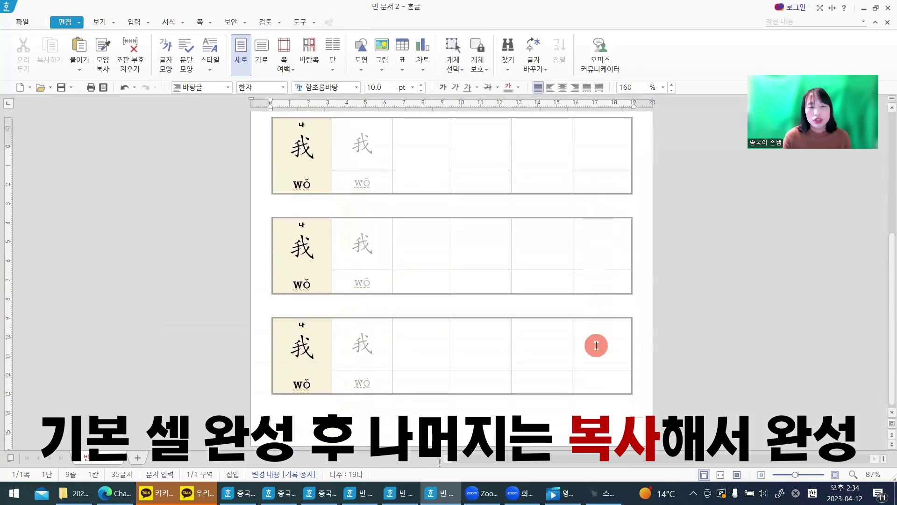
{"action": "scroll", "coordinate": [588, 347], "scroll_direction": "up", "scroll_amount": 5}
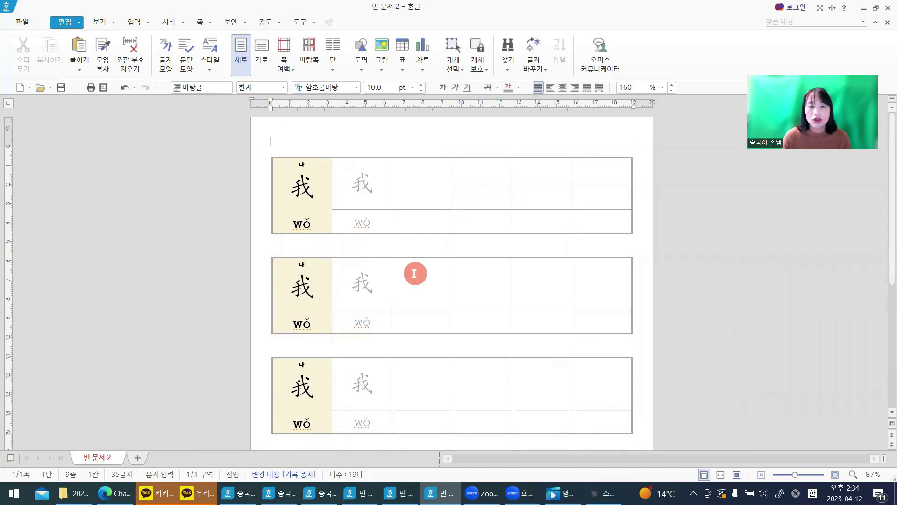
In the second table's shaded model cell, change the Korean meaning to 너 and the character to 你
{"action": "left_click", "coordinate": [306, 263]}
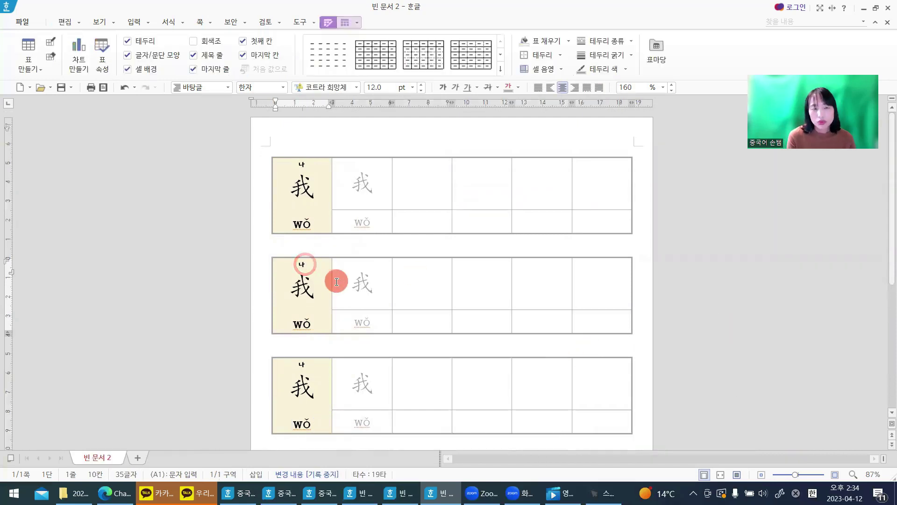
{"action": "key", "text": "Delete"}
{"action": "key", "text": "BackSpace"}
{"action": "key", "text": "BackSpace"}
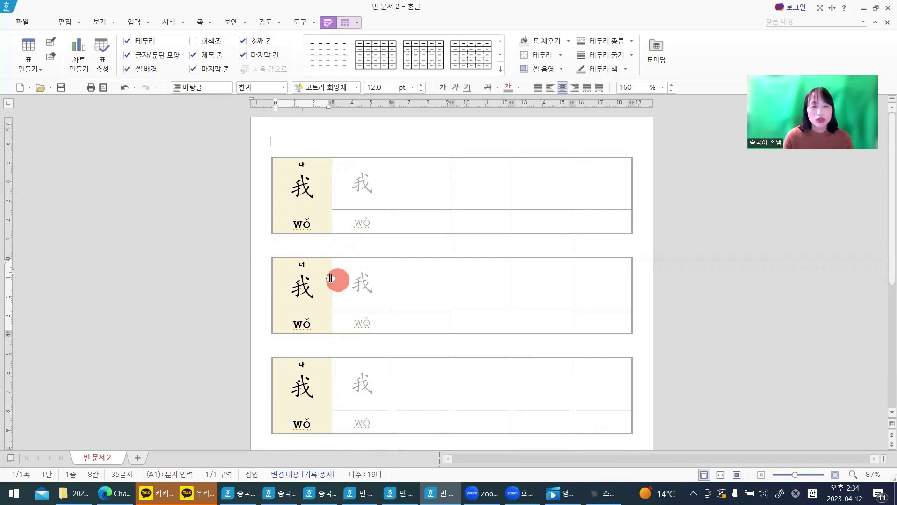
{"action": "left_click", "coordinate": [310, 287]}
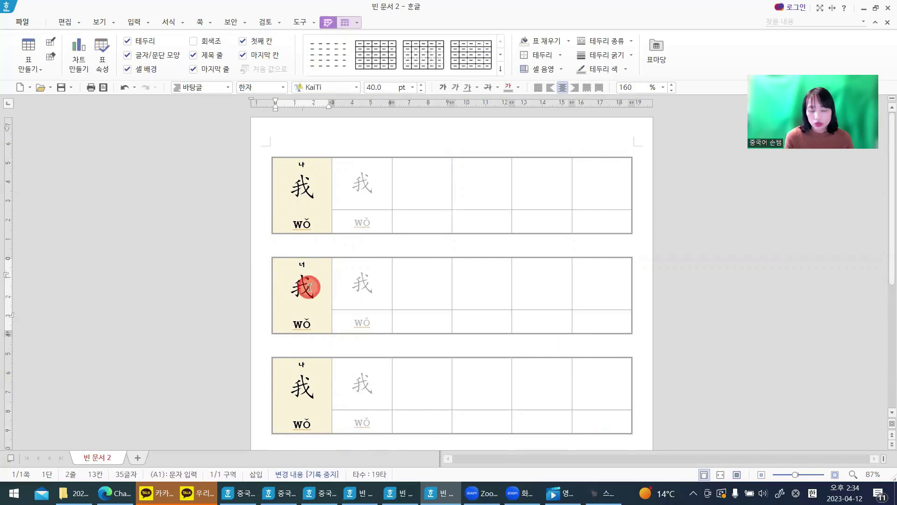
{"action": "key", "text": "BackSpace"}
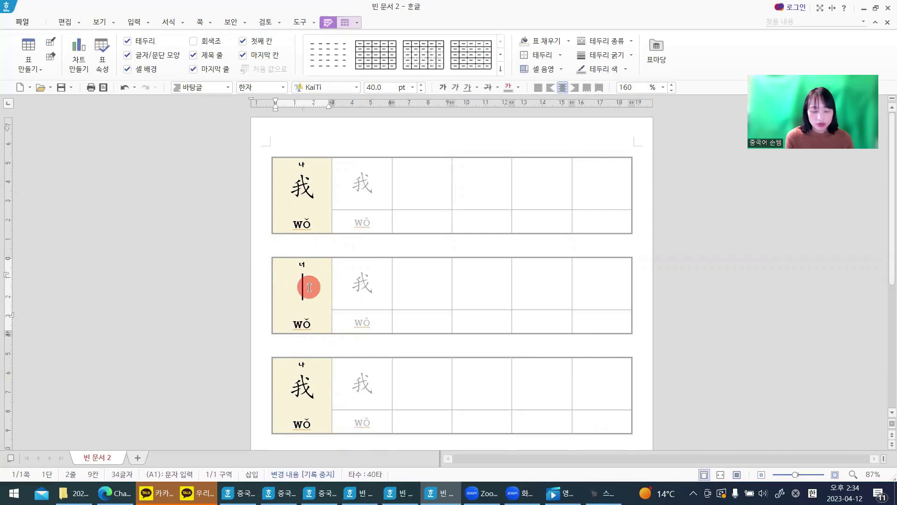
{"action": "type", "text": "ni"}
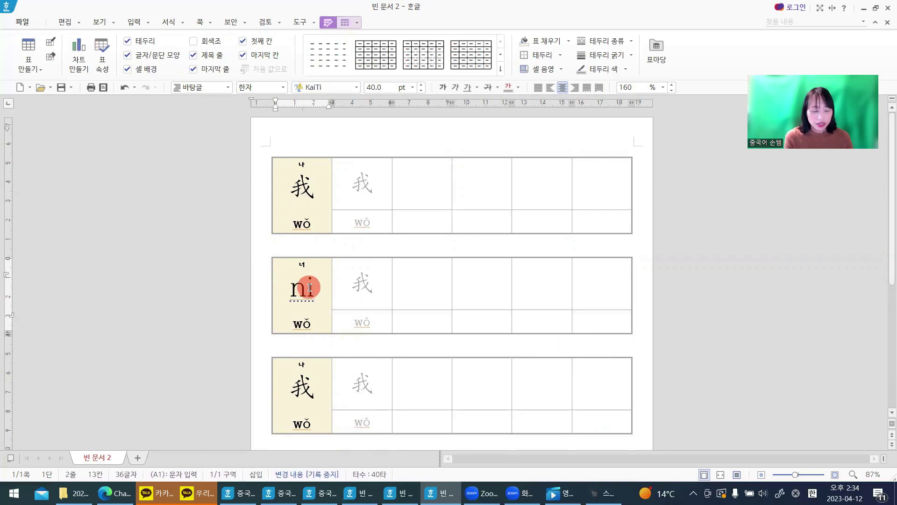
{"action": "key", "text": "space"}
Replace the gray tracing character in the second table's second column with 你
{"action": "left_click", "coordinate": [372, 285]}
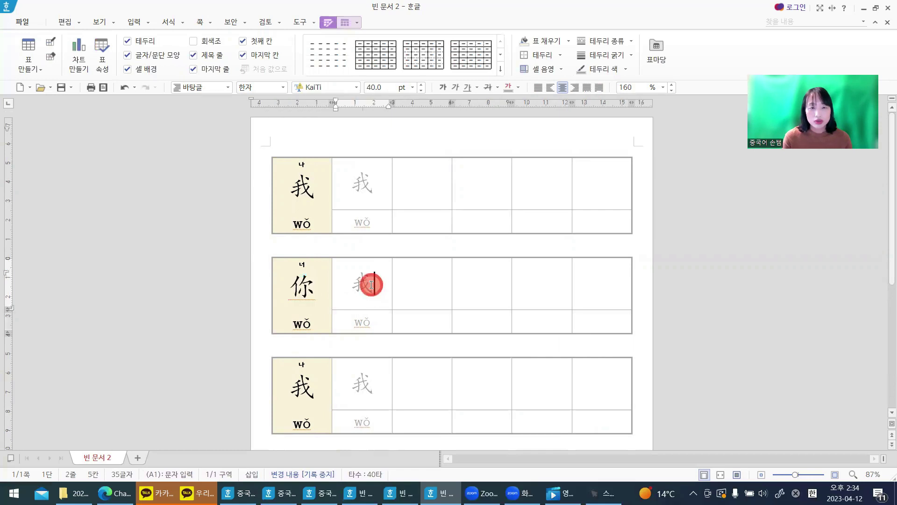
{"action": "key", "text": "BackSpace"}
{"action": "type", "text": "n"}
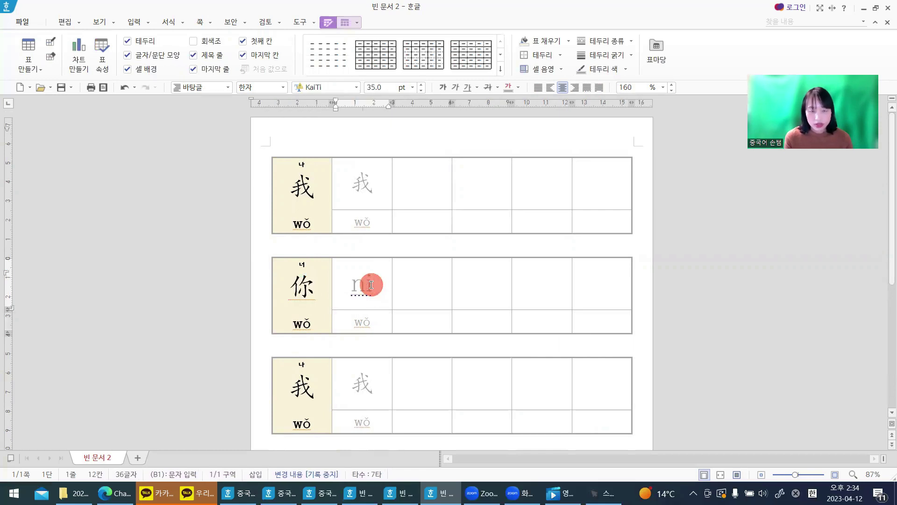
{"action": "type", "text": "i"}
Replace the pinyin in the second table's shaded model cell and gray tracing cell with nǐ
{"action": "left_click", "coordinate": [310, 321]}
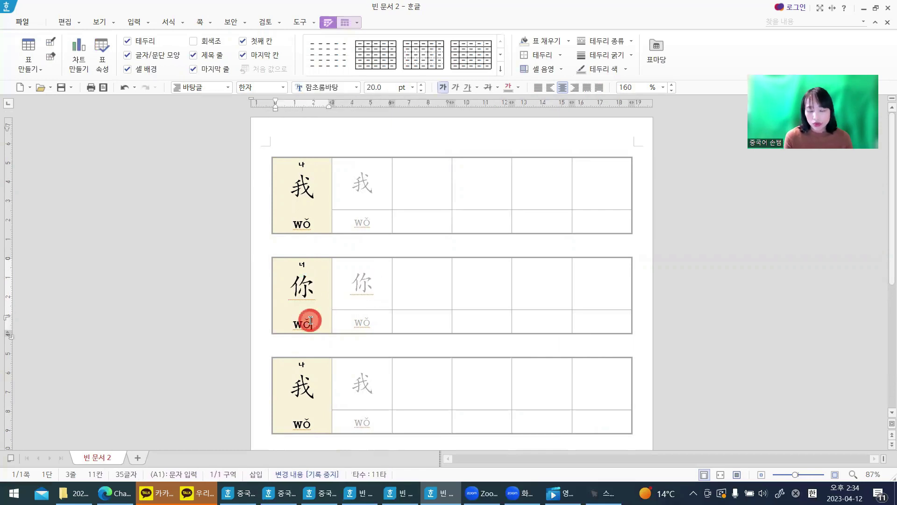
{"action": "key", "text": "BackSpace"}
{"action": "key", "text": "BackSpace"}
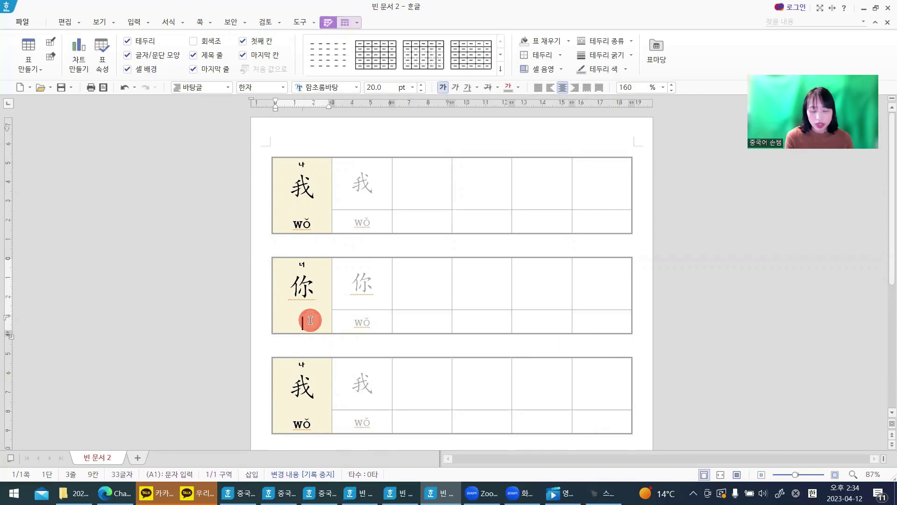
{"action": "type", "text": "nǐ"}
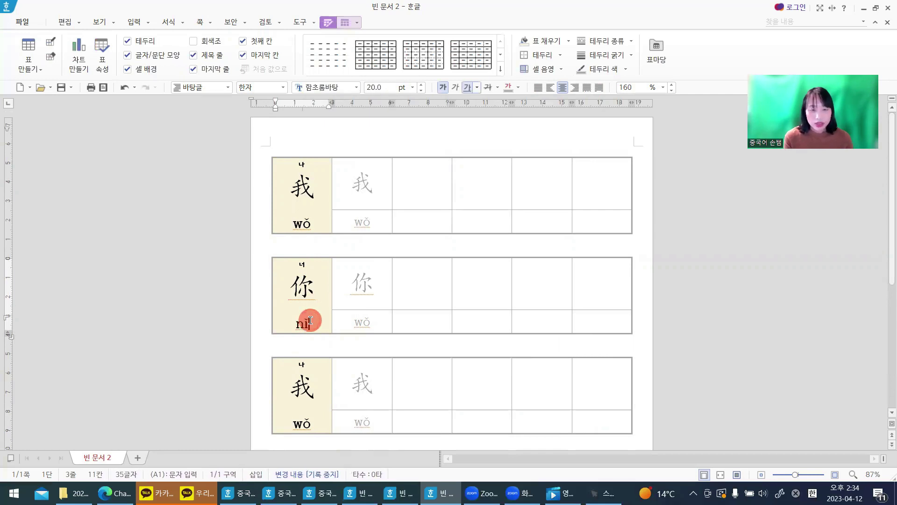
{"action": "left_click", "coordinate": [370, 321]}
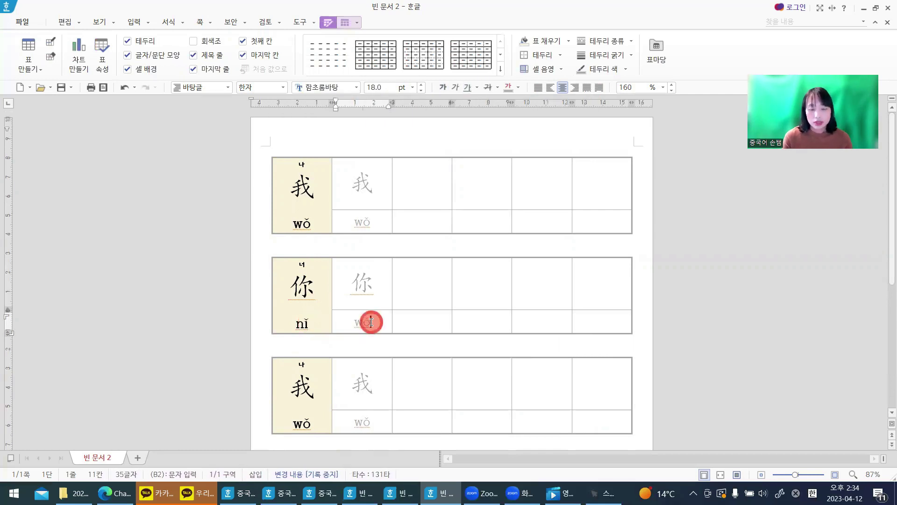
{"action": "type", "text": "nǐ"}
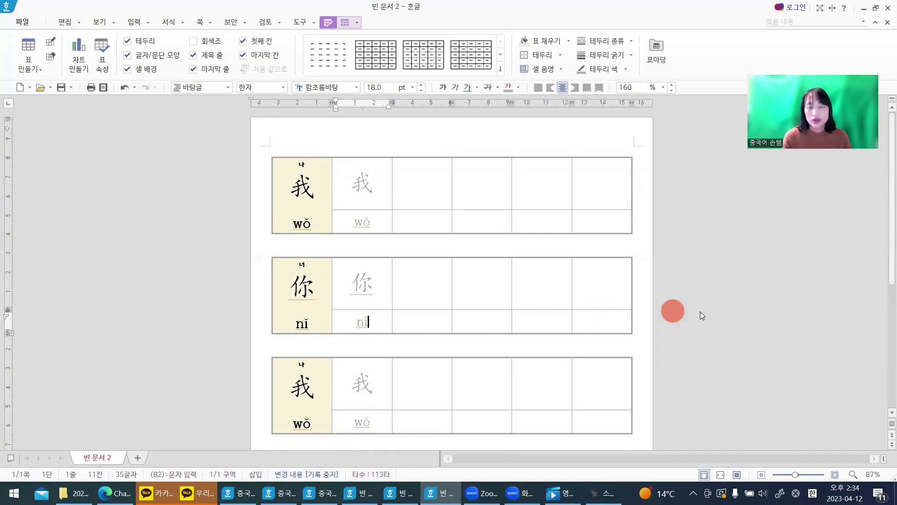
{"action": "scroll", "coordinate": [546, 256], "scroll_direction": "down", "scroll_amount": 5}
{"action": "scroll", "coordinate": [558, 283], "scroll_direction": "up", "scroll_amount": 5}
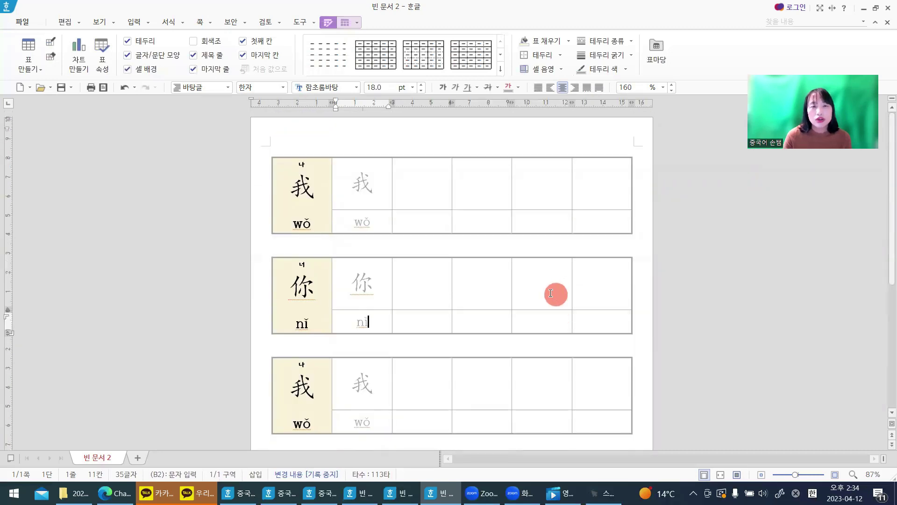
{"action": "left_click", "coordinate": [340, 141]}
{"action": "key", "text": "Return"}
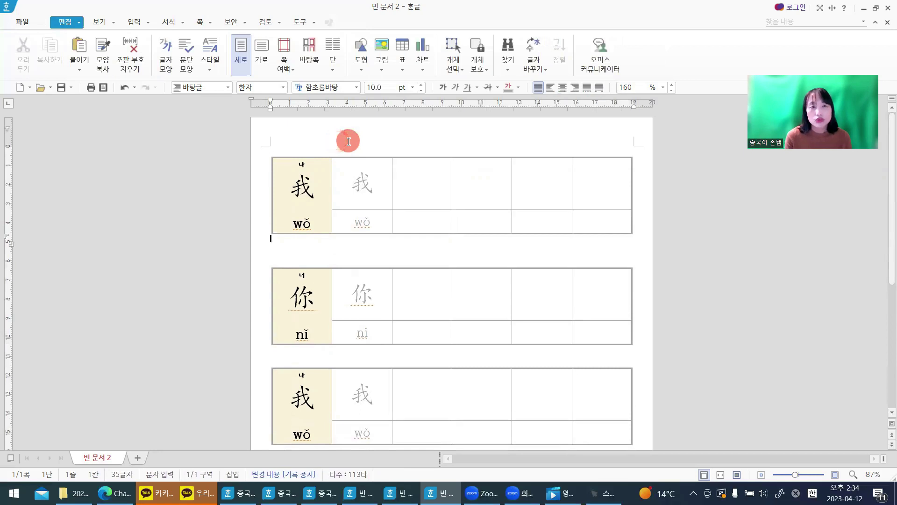
{"action": "key", "text": "BackSpace"}
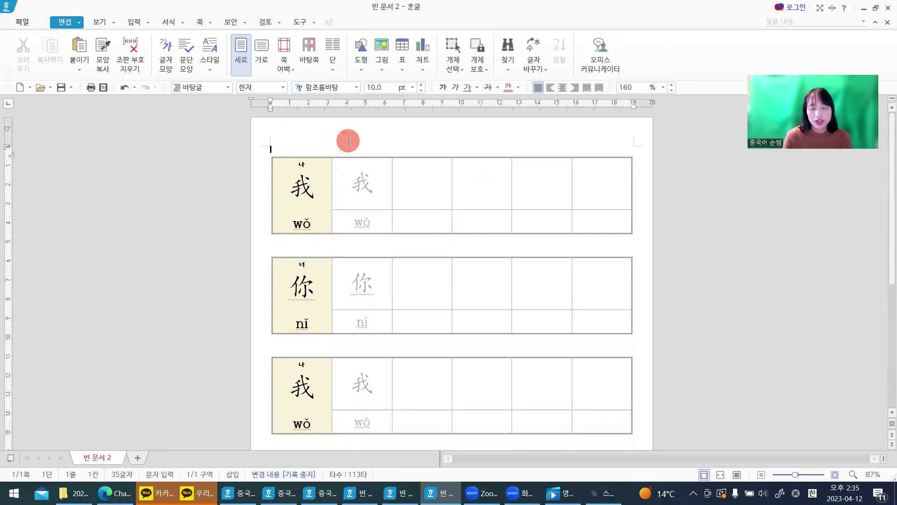
{"action": "key", "text": "Return"}
{"action": "key", "text": "BackSpace"}
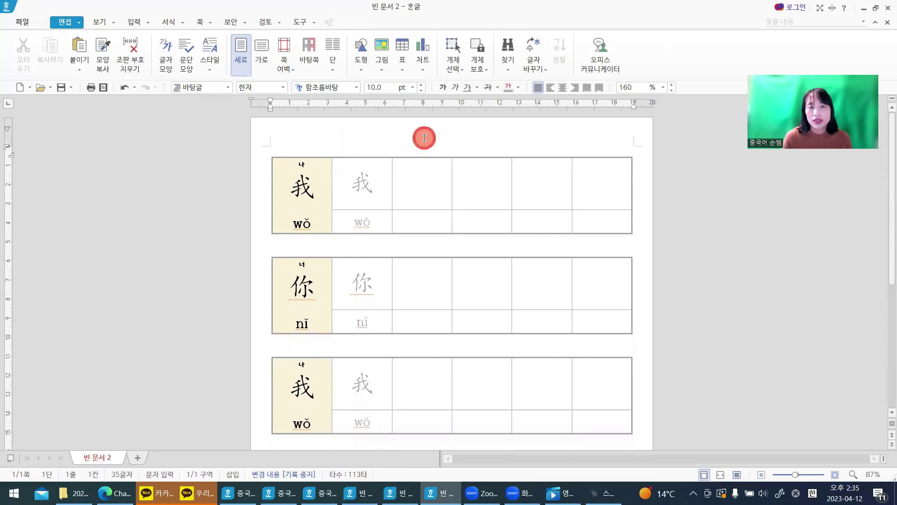
Add blank lines above the first practice table and enter the centered title 중국어 1과 쓰기 노트
{"action": "key", "text": "Return"}
{"action": "key", "text": "Return"}
{"action": "key", "text": "ctrl+shift+c"}
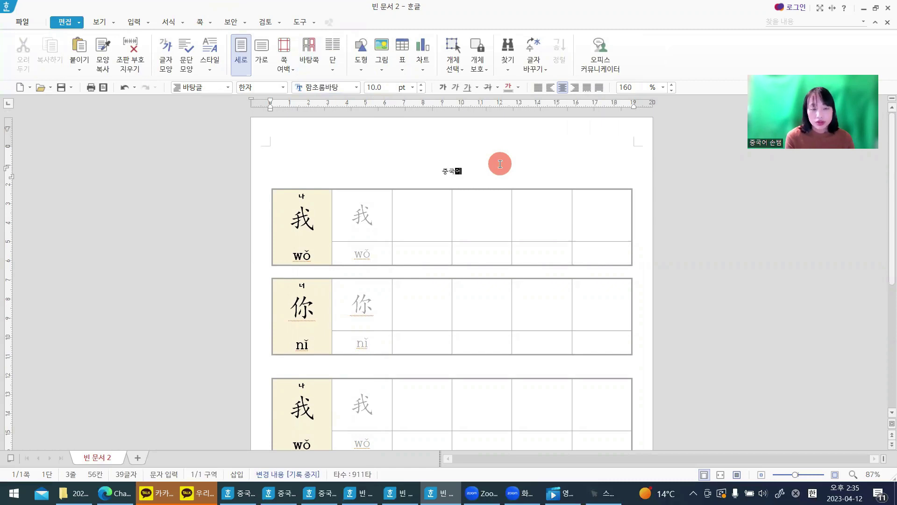
{"action": "type", "text": "ㄴㅗㅌㅡ"}
{"action": "left_click", "coordinate": [493, 174]}
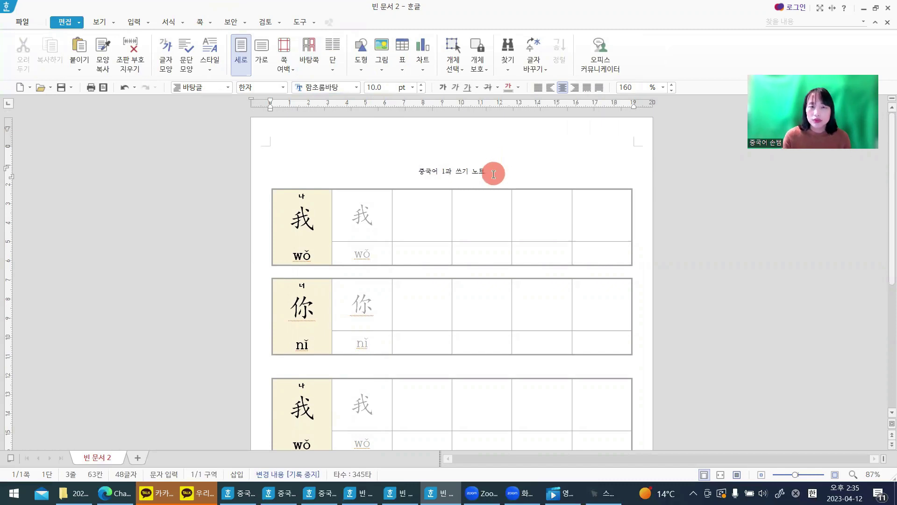
Format the whole title with the 대표 language setting, the 레시피코리아 font and a size of 25 pt
{"action": "triple_click", "coordinate": [483, 171]}
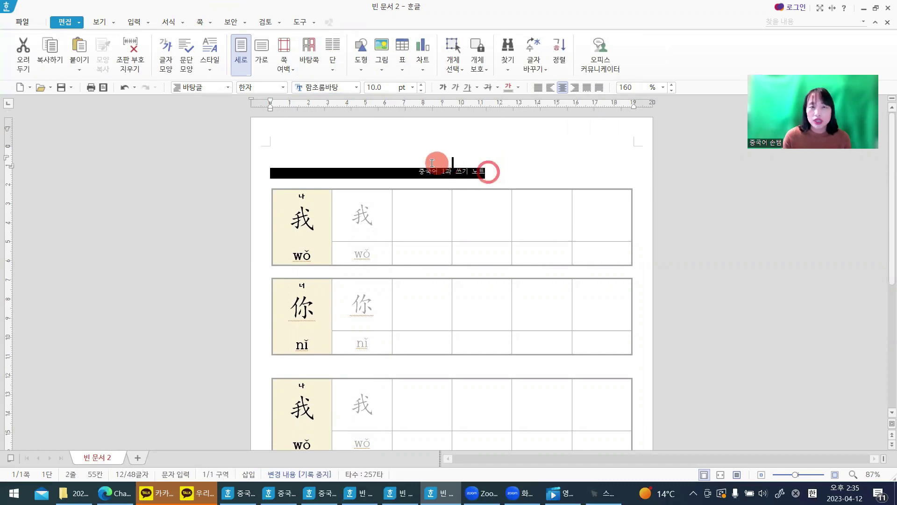
{"action": "left_click", "coordinate": [356, 88]}
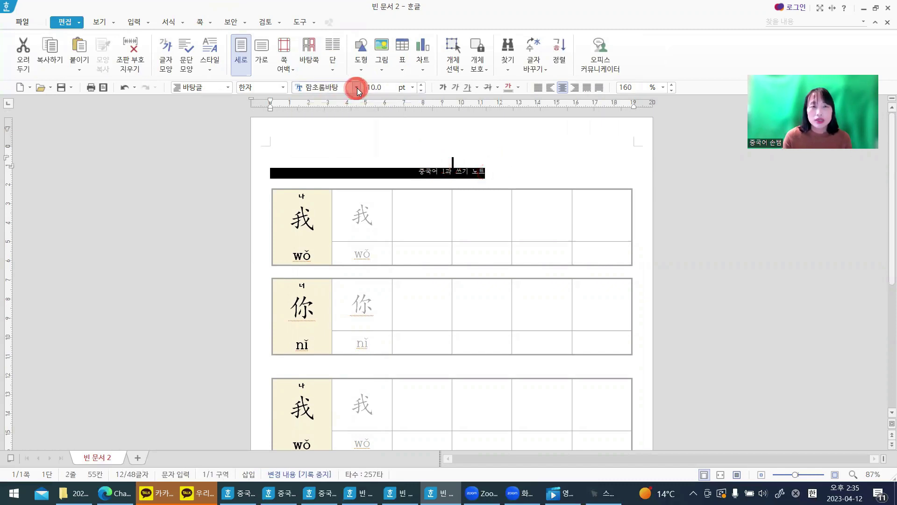
{"action": "left_click", "coordinate": [283, 85]}
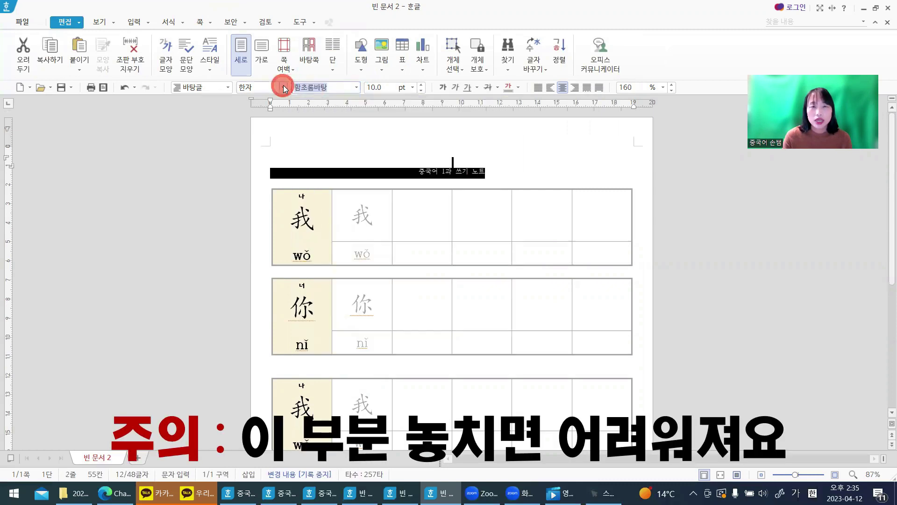
{"action": "left_click", "coordinate": [266, 96]}
{"action": "left_click", "coordinate": [356, 93]}
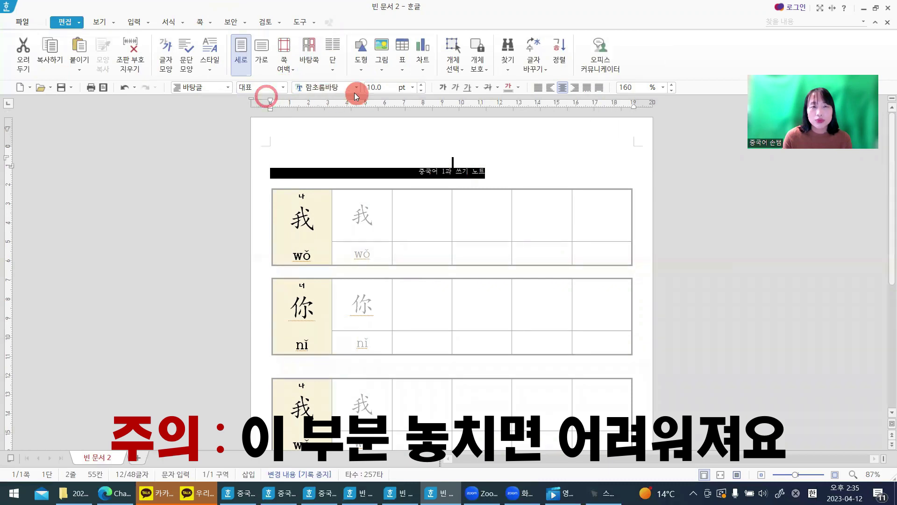
{"action": "left_click", "coordinate": [357, 87]}
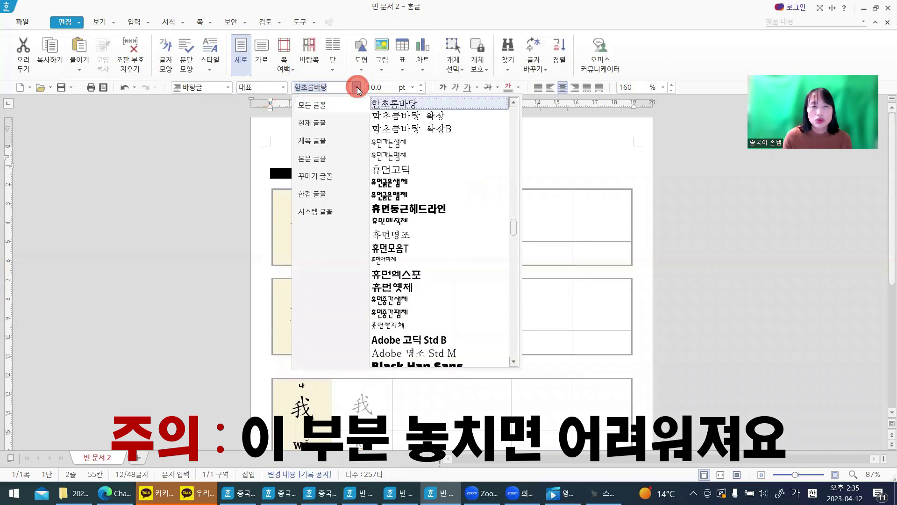
{"action": "left_click_drag", "start_coordinate": [512, 230], "coordinate": [513, 109]}
{"action": "left_click", "coordinate": [475, 121]}
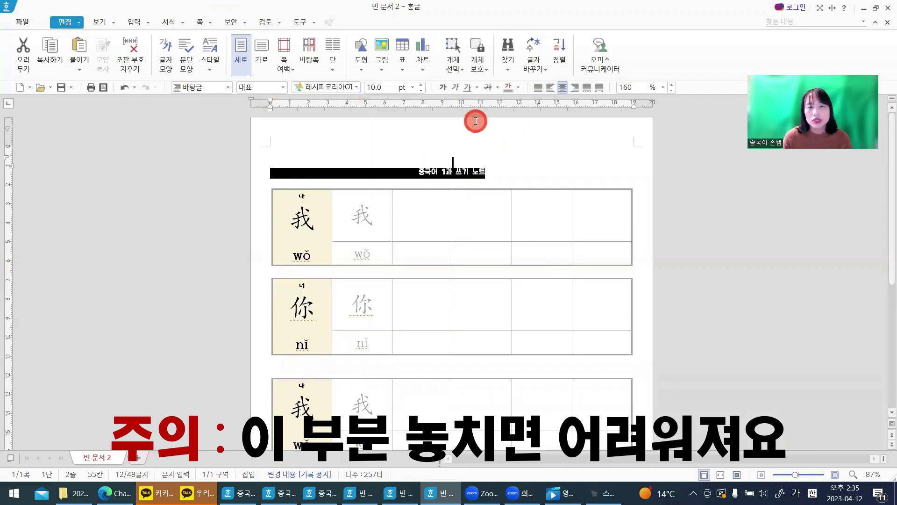
{"action": "left_click", "coordinate": [380, 87]}
{"action": "type", "text": "25"}
{"action": "key", "text": "Return"}
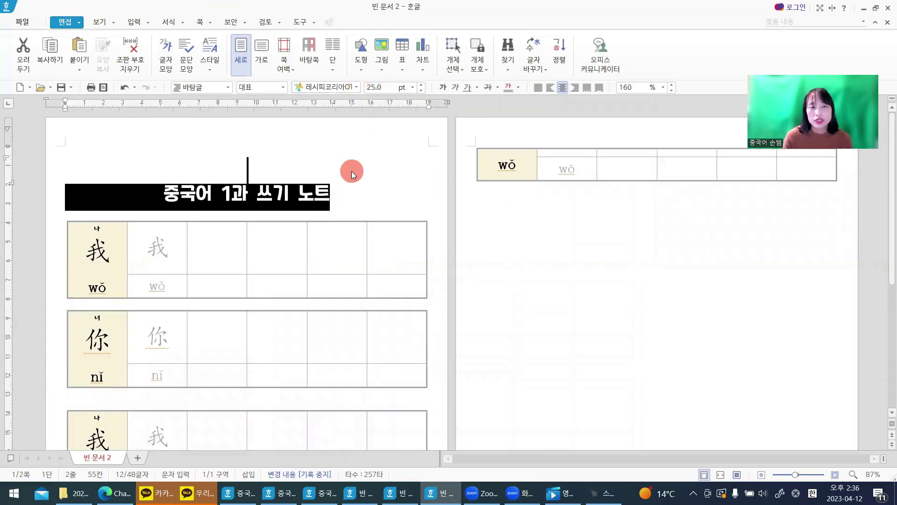
Delete the blank lines above the title to move it to the start of the page
{"action": "left_click", "coordinate": [336, 171]}
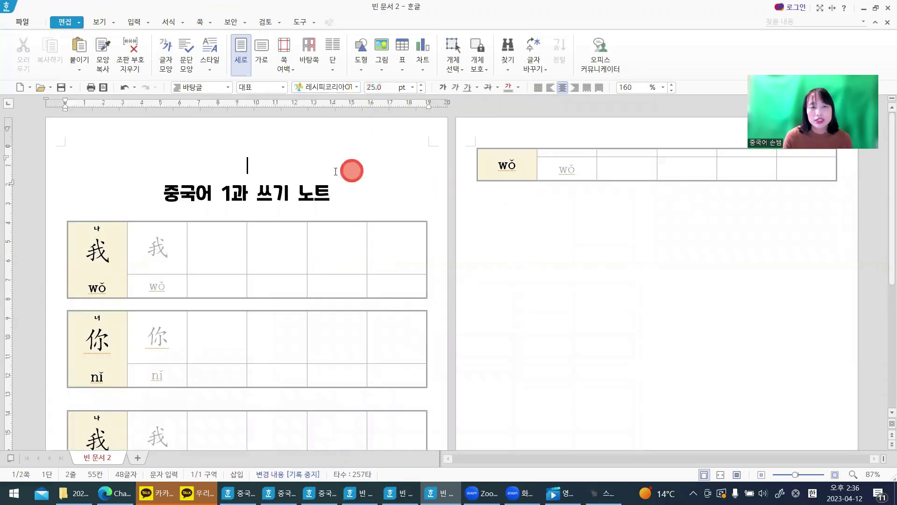
{"action": "left_click", "coordinate": [322, 166]}
{"action": "key", "text": "BackSpace"}
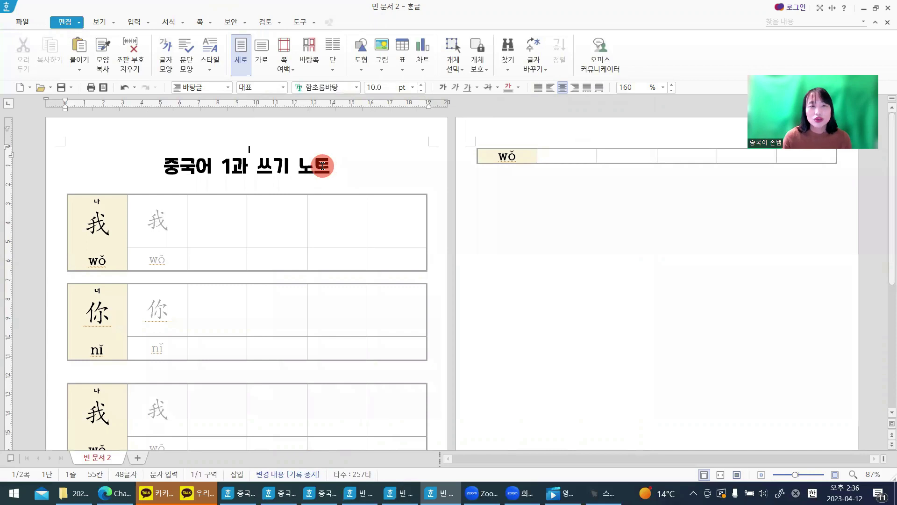
{"action": "key", "text": "BackSpace"}
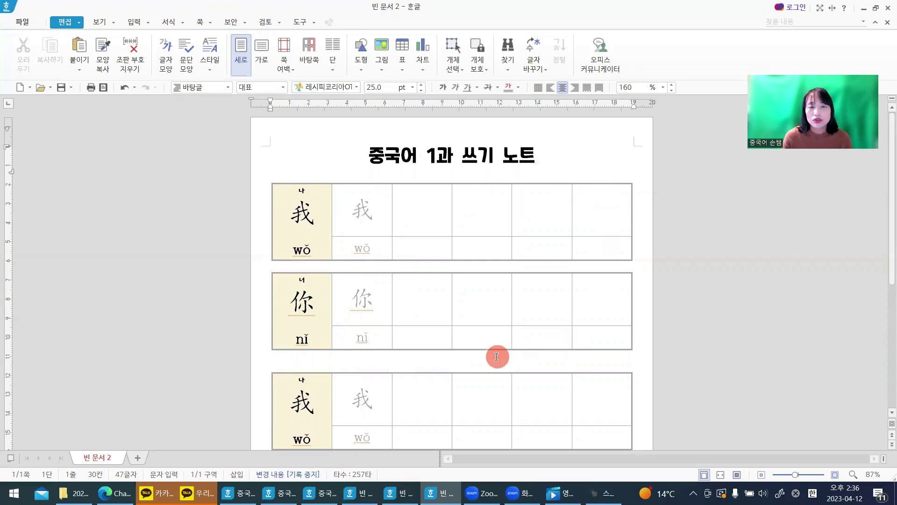
Color the title's words individually: 중국어 red, 1과 green, 쓰기 dark yellow and 노트 purple
{"action": "left_click_drag", "start_coordinate": [371, 156], "coordinate": [418, 156]}
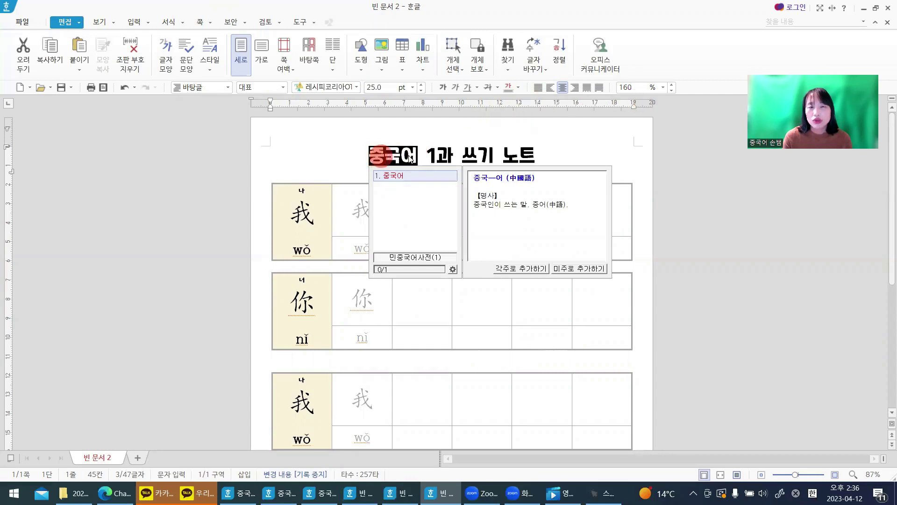
{"action": "left_click", "coordinate": [520, 87]}
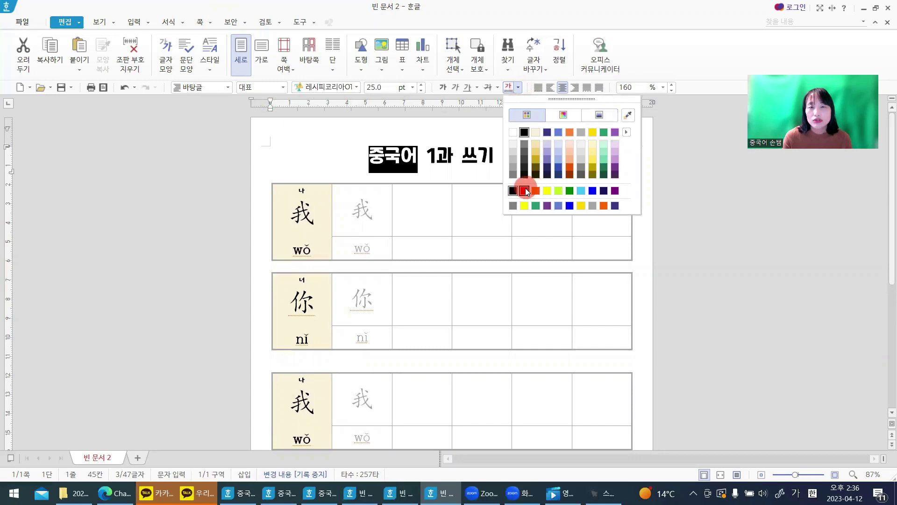
{"action": "left_click", "coordinate": [526, 189]}
{"action": "left_click", "coordinate": [429, 159]}
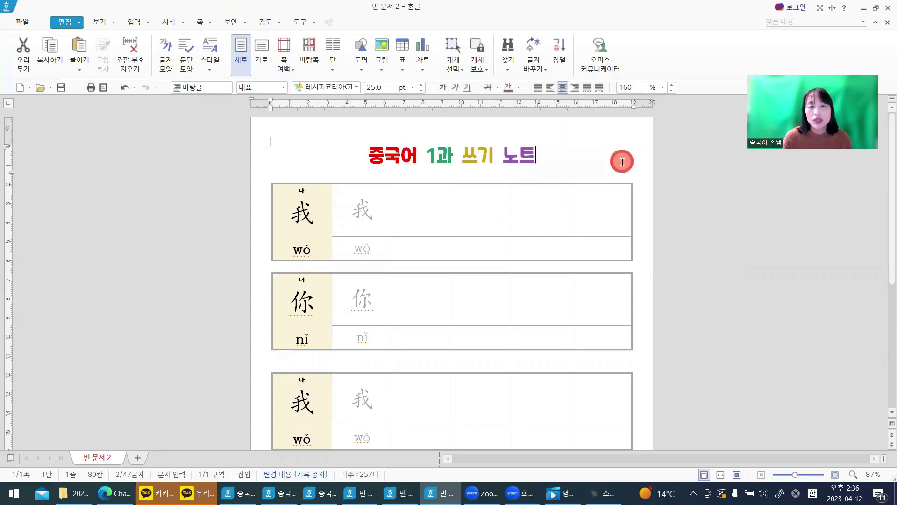
{"action": "left_click", "coordinate": [621, 160]}
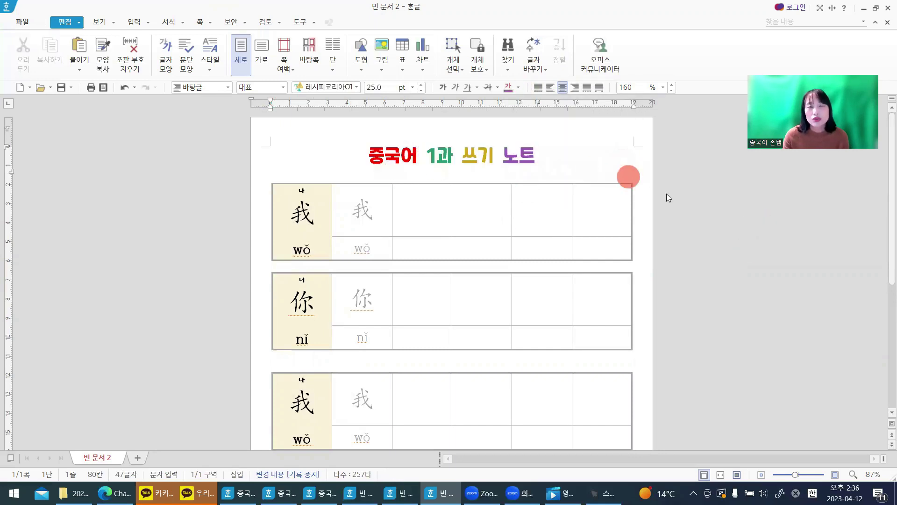
Insert the picture 1622833_checkmark_done_exam_list_pencil_icon from the 아이콘 folder beside the start of the title, about 20 mm square
{"action": "scroll", "coordinate": [637, 231], "scroll_direction": "down", "scroll_amount": 3}
{"action": "scroll", "coordinate": [637, 234], "scroll_direction": "up", "scroll_amount": 3}
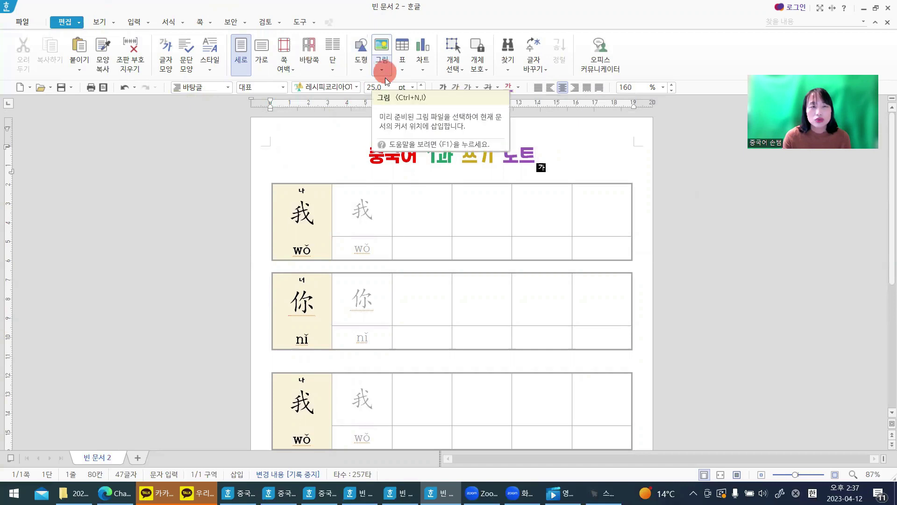
{"action": "left_click", "coordinate": [135, 23]}
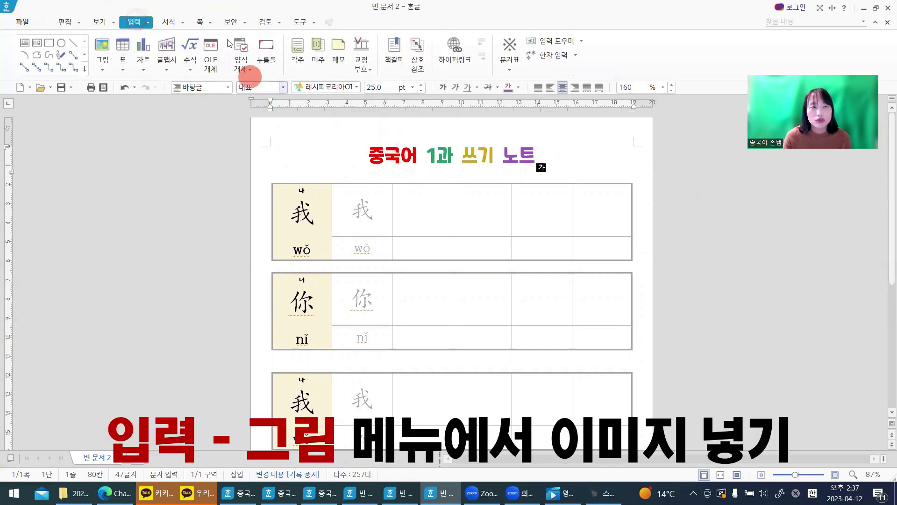
{"action": "left_click", "coordinate": [102, 69]}
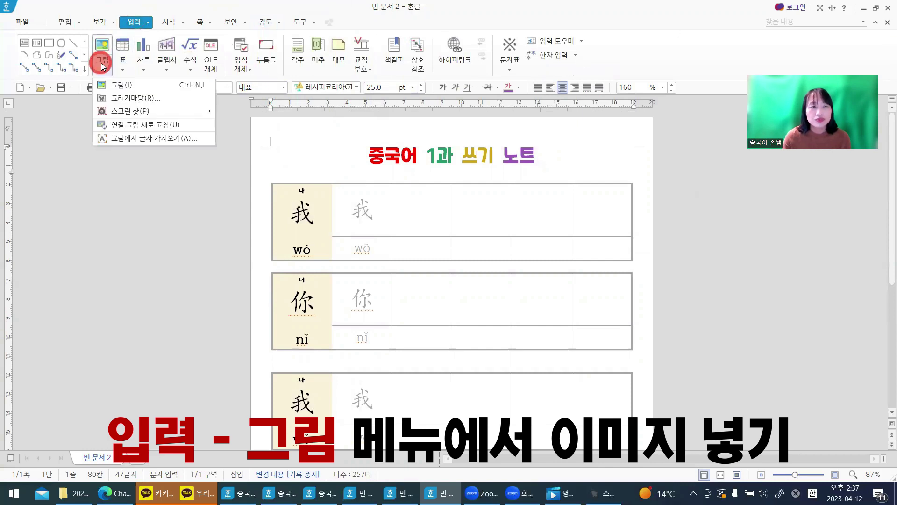
{"action": "left_click", "coordinate": [118, 86]}
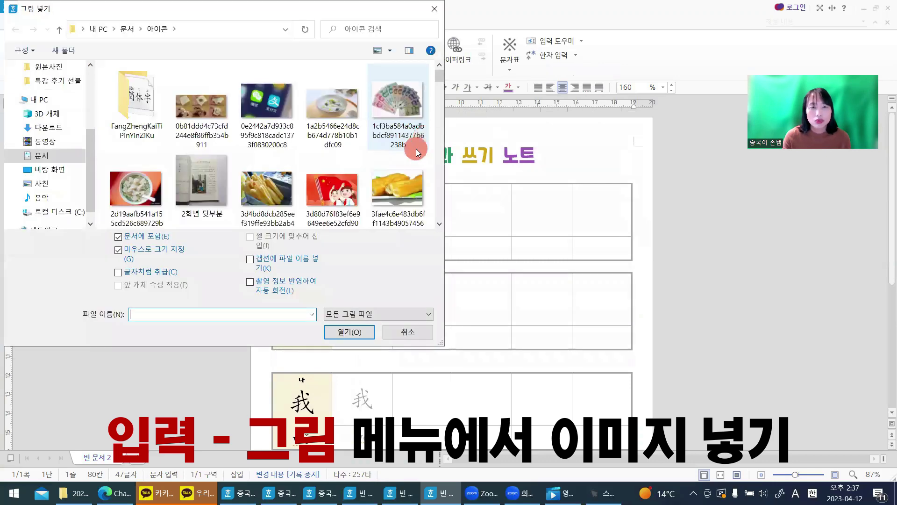
{"action": "scroll", "coordinate": [416, 149], "scroll_direction": "down", "scroll_amount": 5}
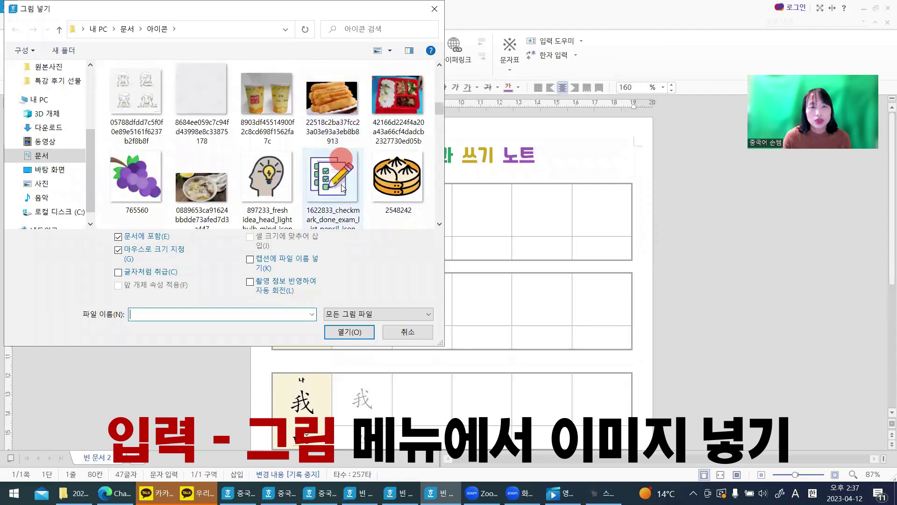
{"action": "left_click", "coordinate": [336, 187]}
{"action": "left_click", "coordinate": [348, 334]}
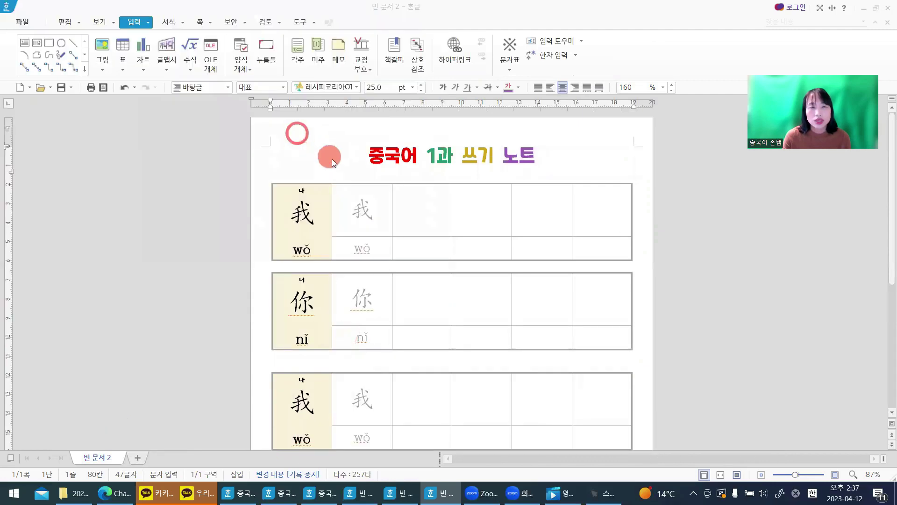
{"action": "left_click_drag", "start_coordinate": [331, 159], "coordinate": [333, 161]}
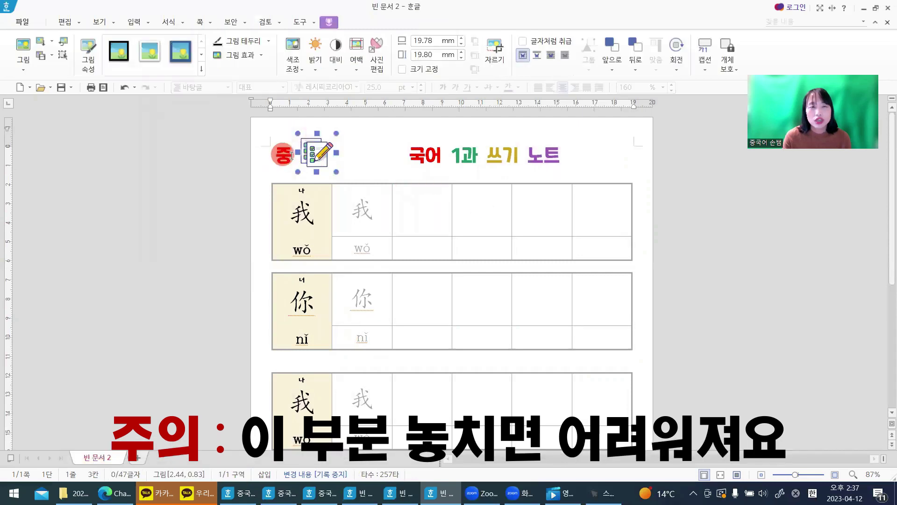
Set the checklist picture's text wrapping to in front of text and move the picture slightly closer to the title
{"action": "right_click", "coordinate": [324, 156]}
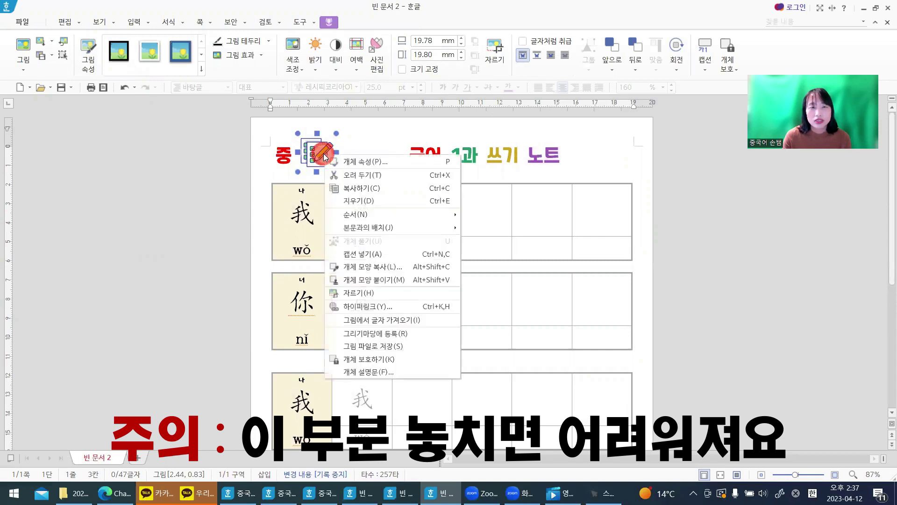
{"action": "left_click", "coordinate": [361, 163]}
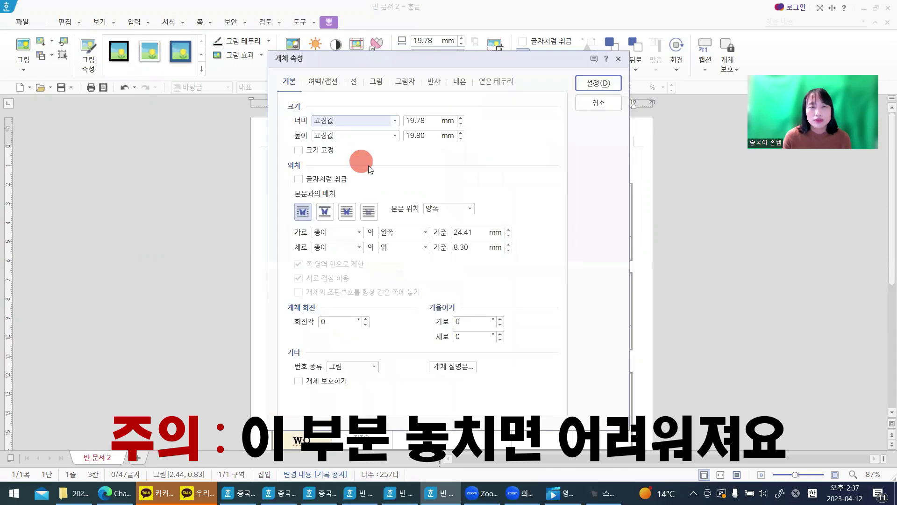
{"action": "left_click", "coordinate": [325, 211]}
{"action": "left_click", "coordinate": [346, 210]}
{"action": "left_click", "coordinate": [608, 87]}
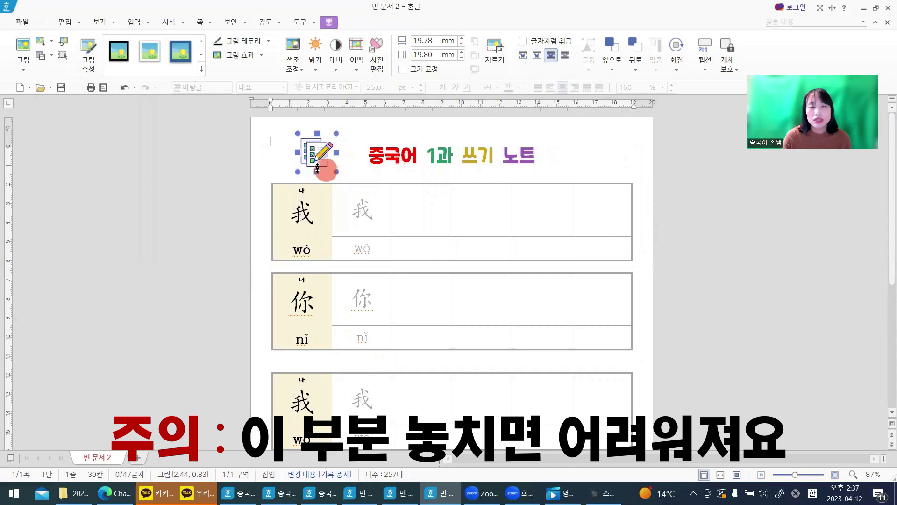
{"action": "left_click_drag", "start_coordinate": [320, 161], "coordinate": [332, 162]}
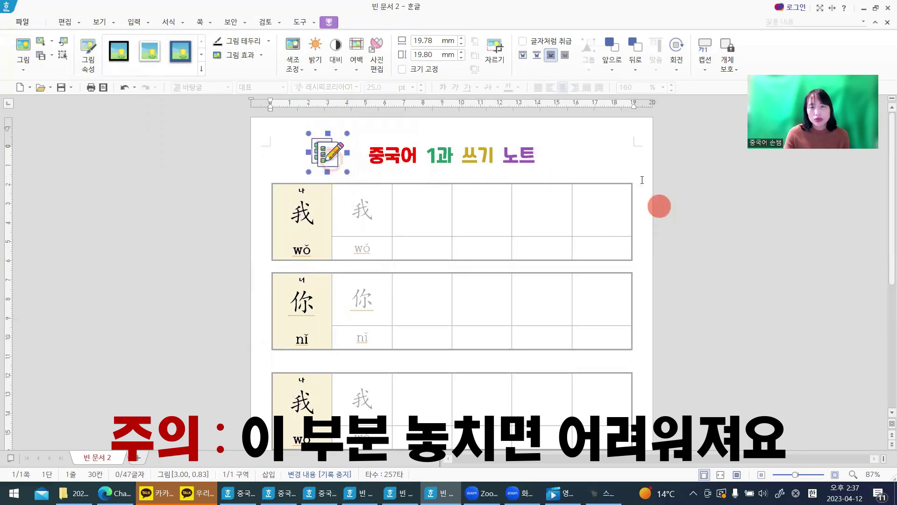
{"action": "left_click", "coordinate": [601, 157]}
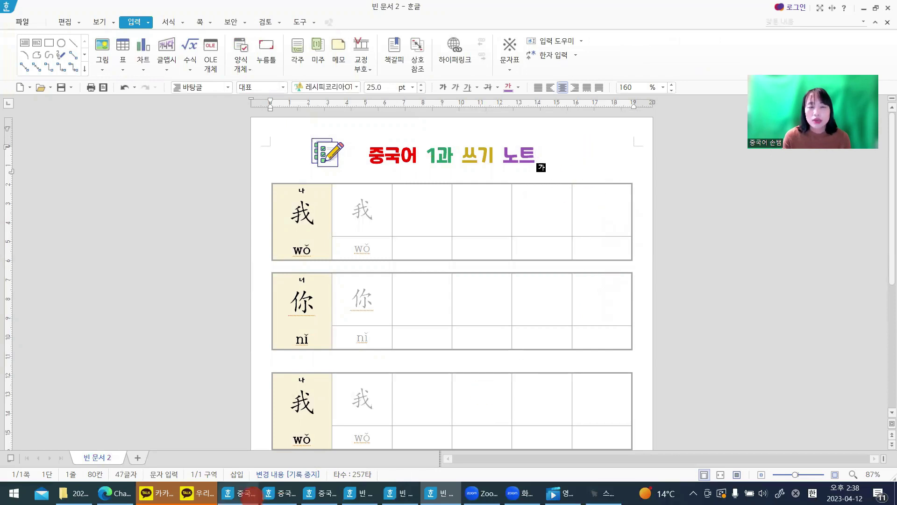
Compare the title and header layouts of the three finished 중국어 1과 쓰기 연습 documents and return to the 빈 문서 2 worksheet
{"action": "left_click", "coordinate": [247, 495]}
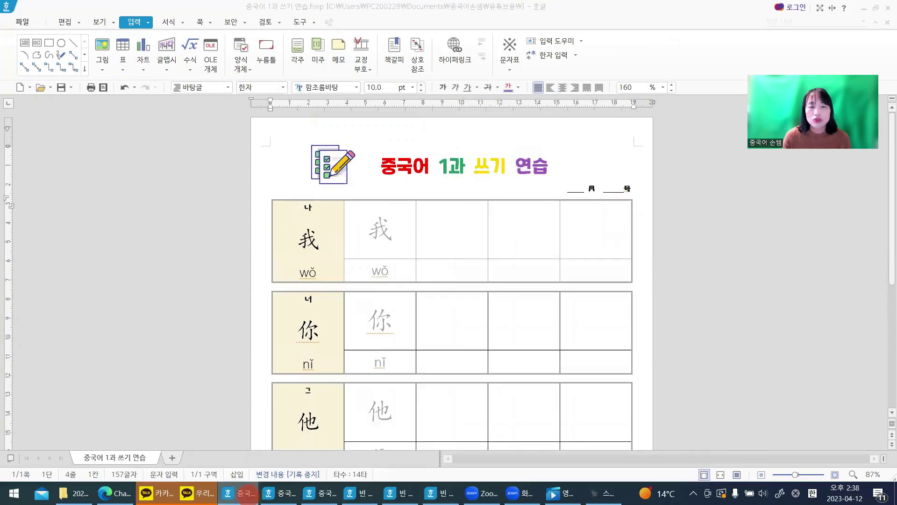
{"action": "left_click", "coordinate": [276, 494]}
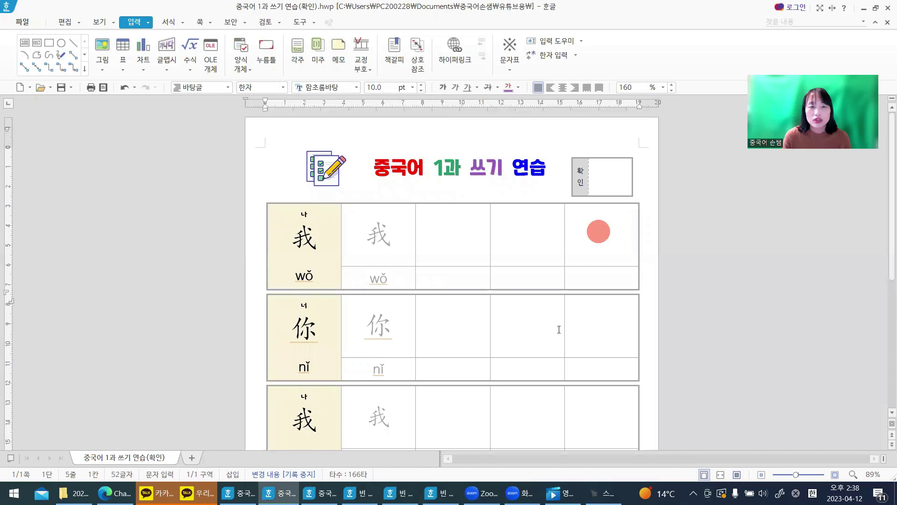
{"action": "left_click", "coordinate": [338, 497]}
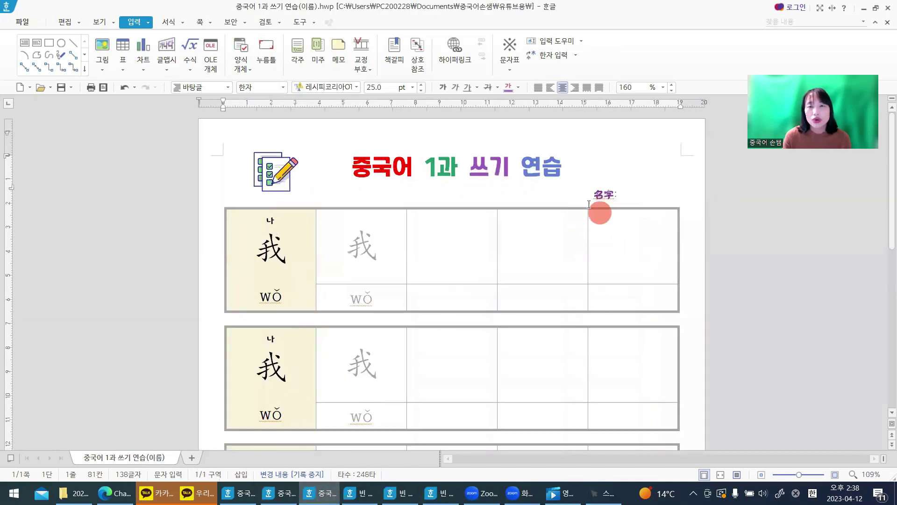
{"action": "left_click", "coordinate": [442, 493]}
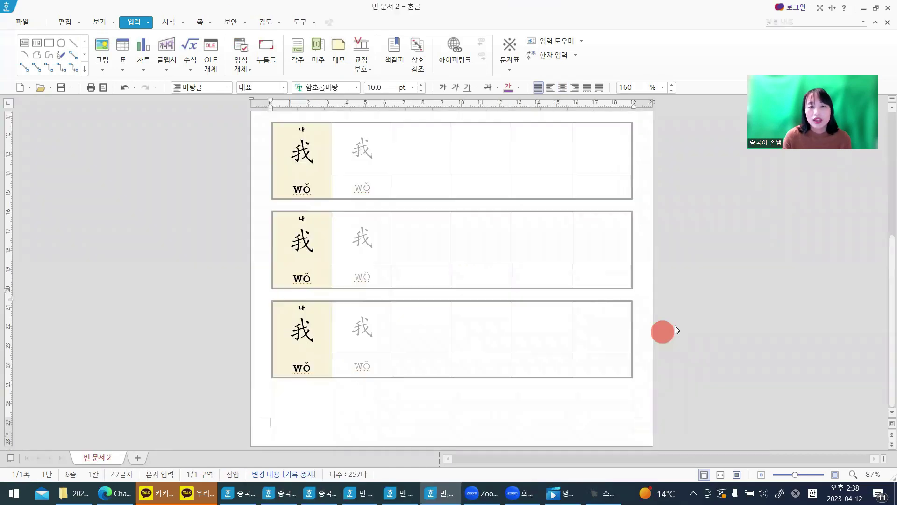
{"action": "scroll", "coordinate": [676, 321], "scroll_direction": "up", "scroll_amount": 5}
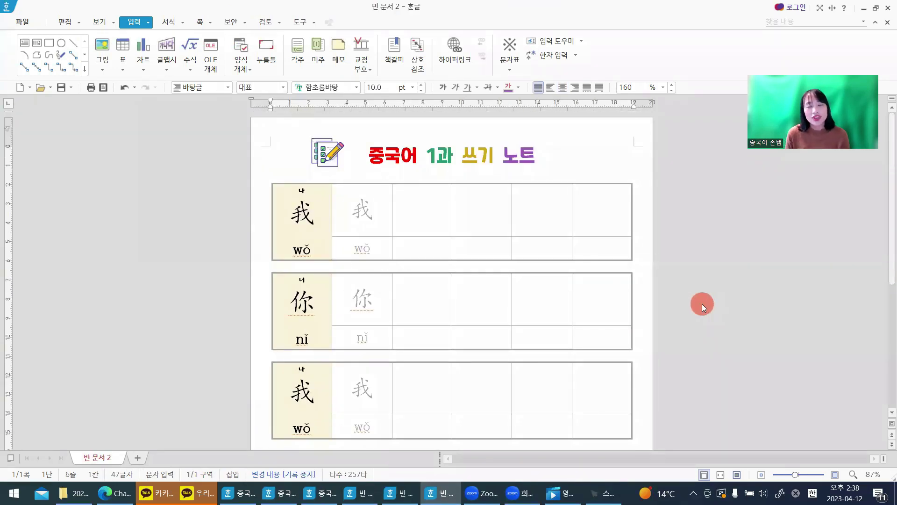